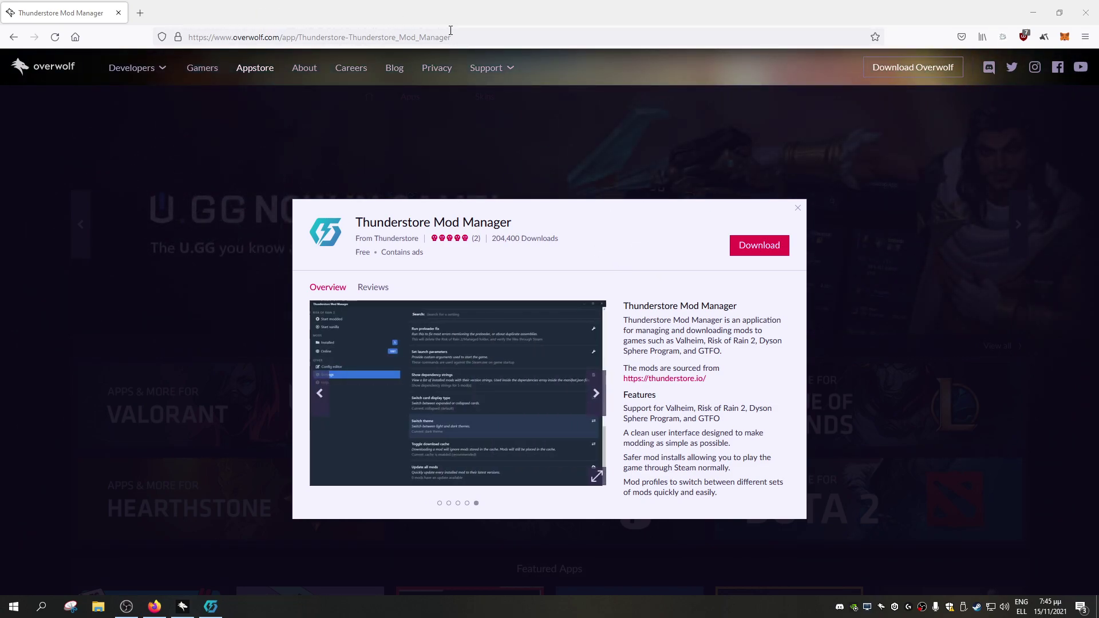
Download and save 'Thunderstore Mod Manager - Installer.exe', then check it in Firefox's downloads panel.
{"action": "left_click", "coordinate": [753, 245]}
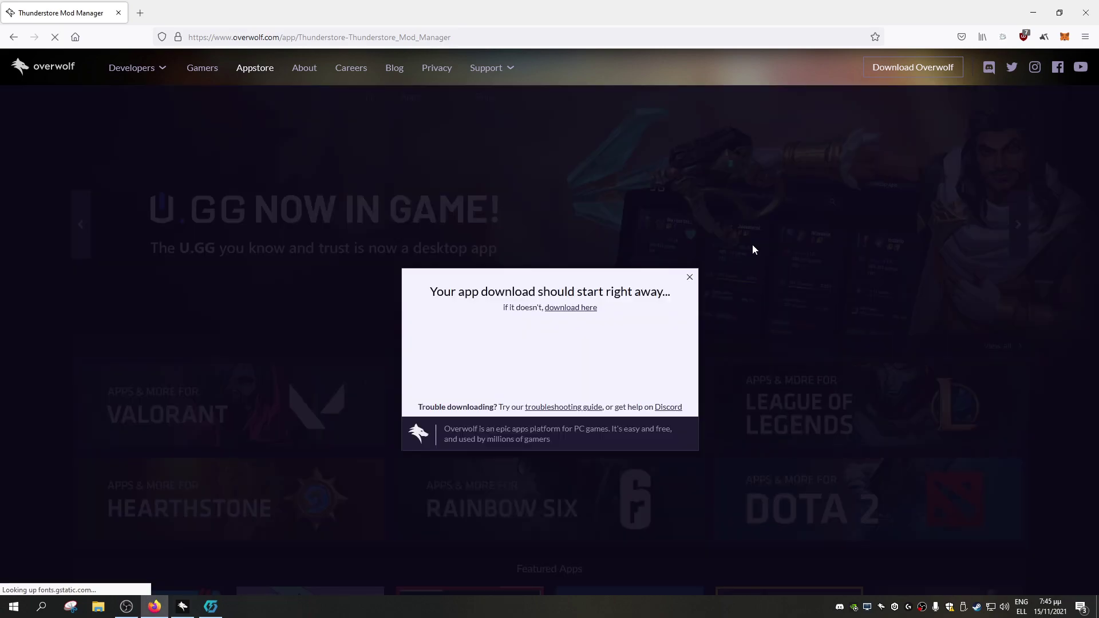
{"action": "left_click", "coordinate": [622, 363]}
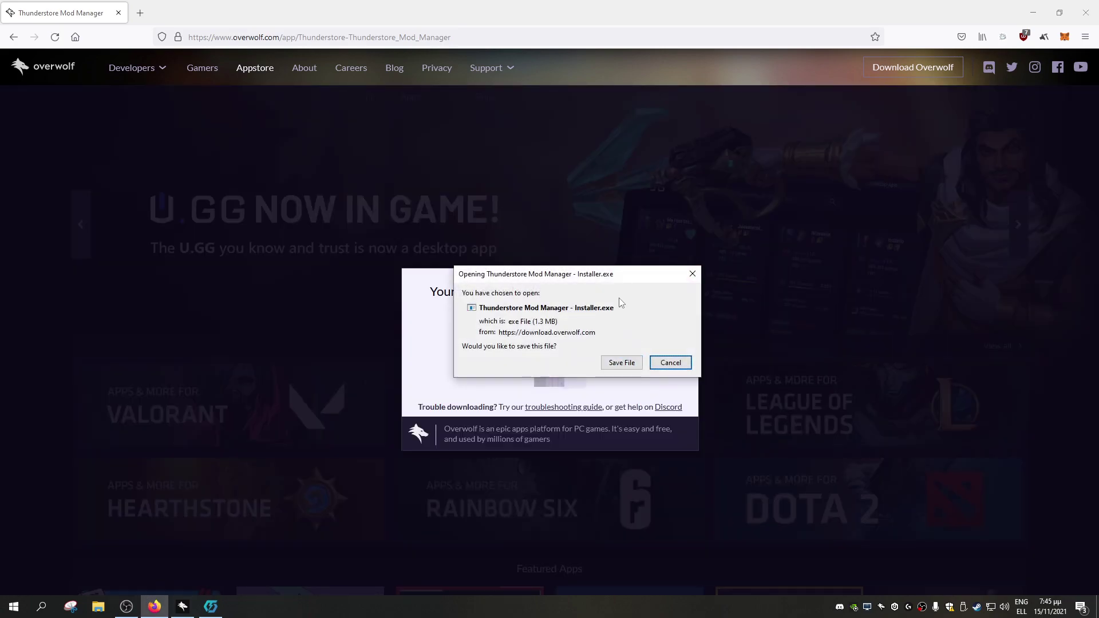
{"action": "left_click", "coordinate": [962, 36]}
{"action": "left_click", "coordinate": [562, 401]}
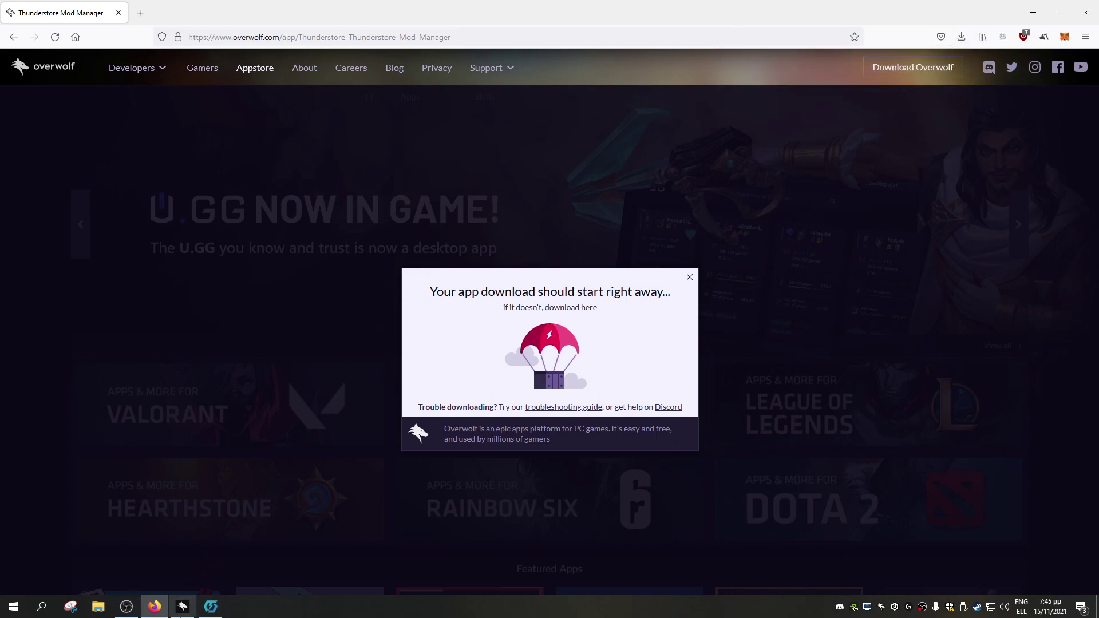
Close the Overwolf store window and hide the Overwolf dock, leaving Firefox visible.
{"action": "mouse_move", "coordinate": [182, 612]}
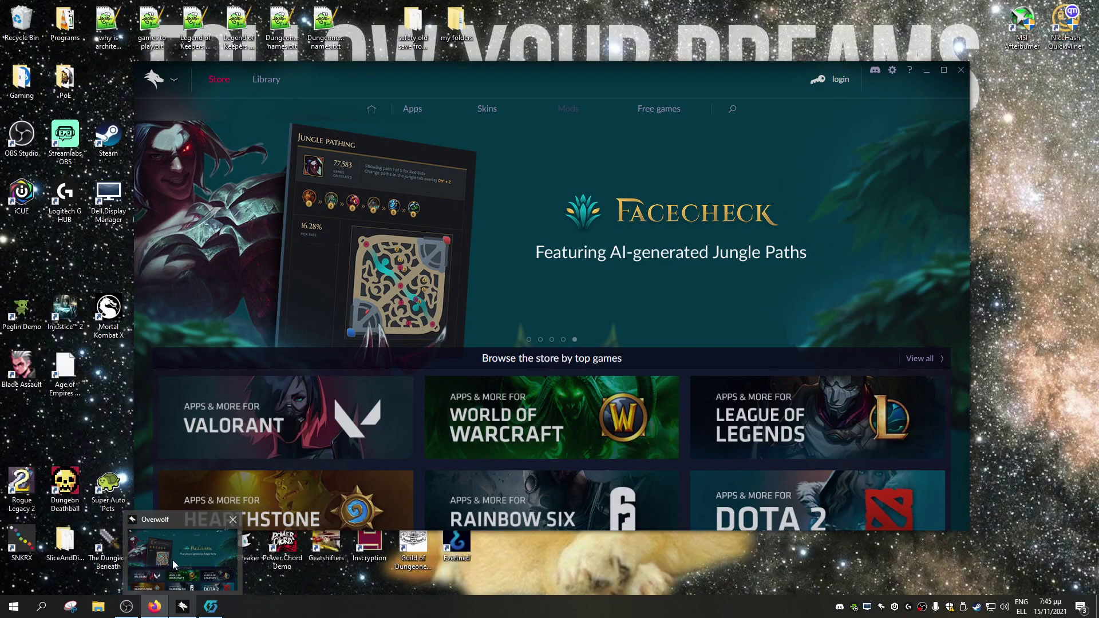
{"action": "left_click", "coordinate": [175, 564]}
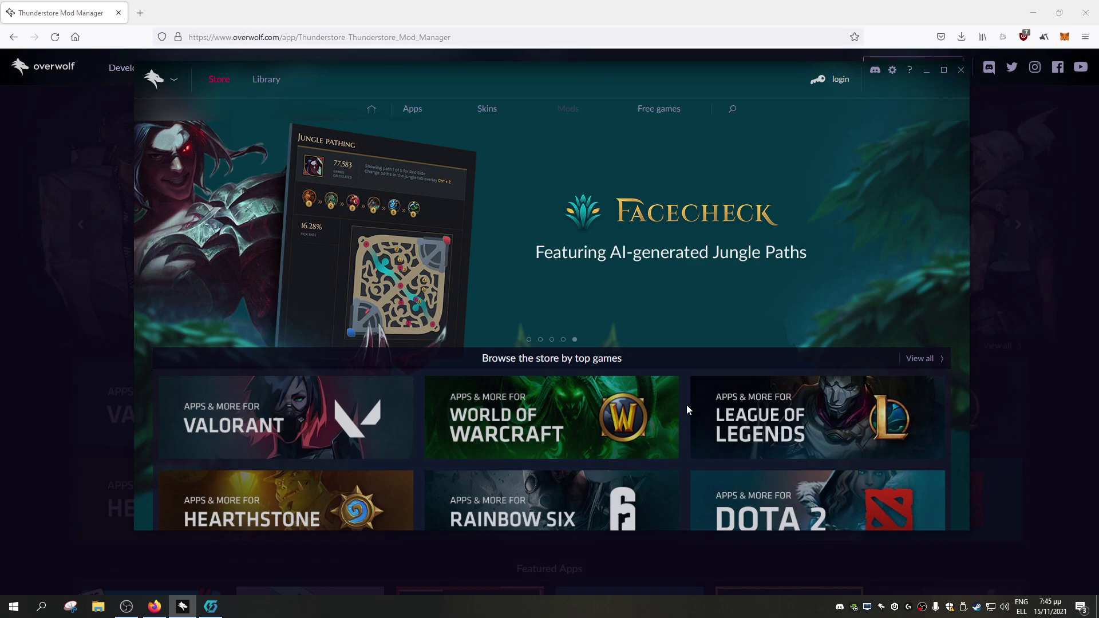
{"action": "left_click", "coordinate": [960, 72]}
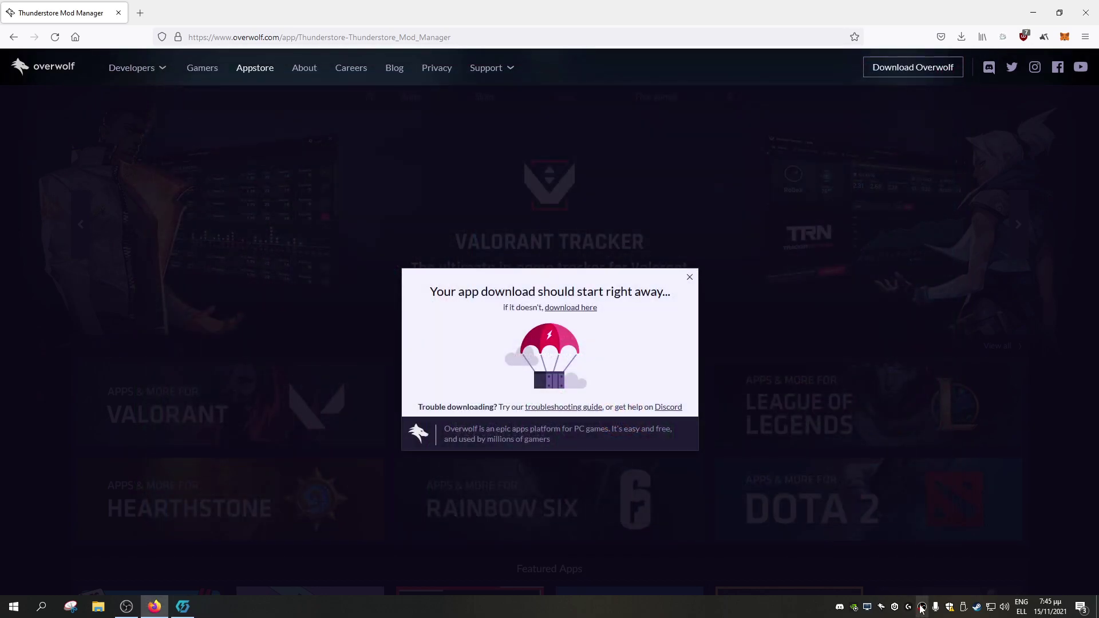
{"action": "left_click", "coordinate": [881, 607]}
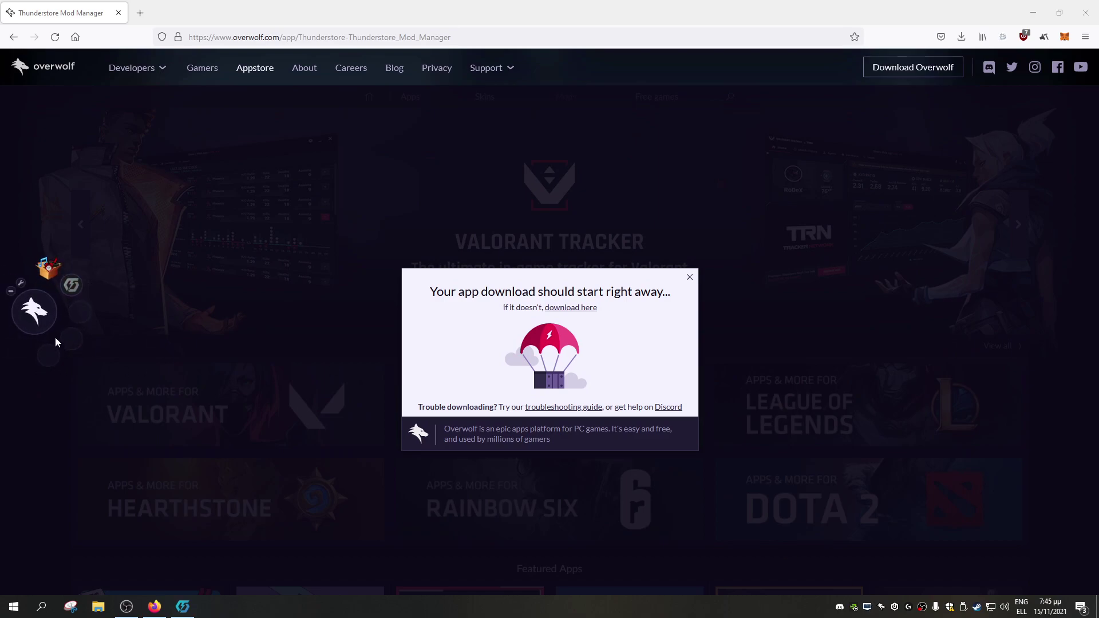
{"action": "left_click", "coordinate": [12, 294]}
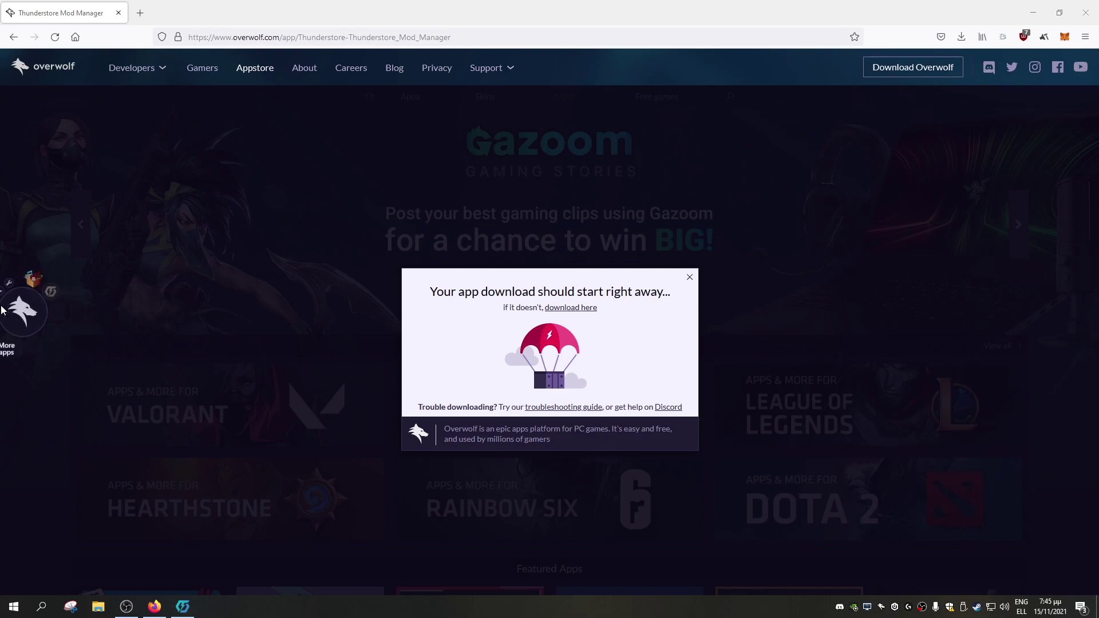
Select Inscryption in Thunderstore Mod Manager and confirm its store platform.
{"action": "left_click", "coordinate": [184, 609]}
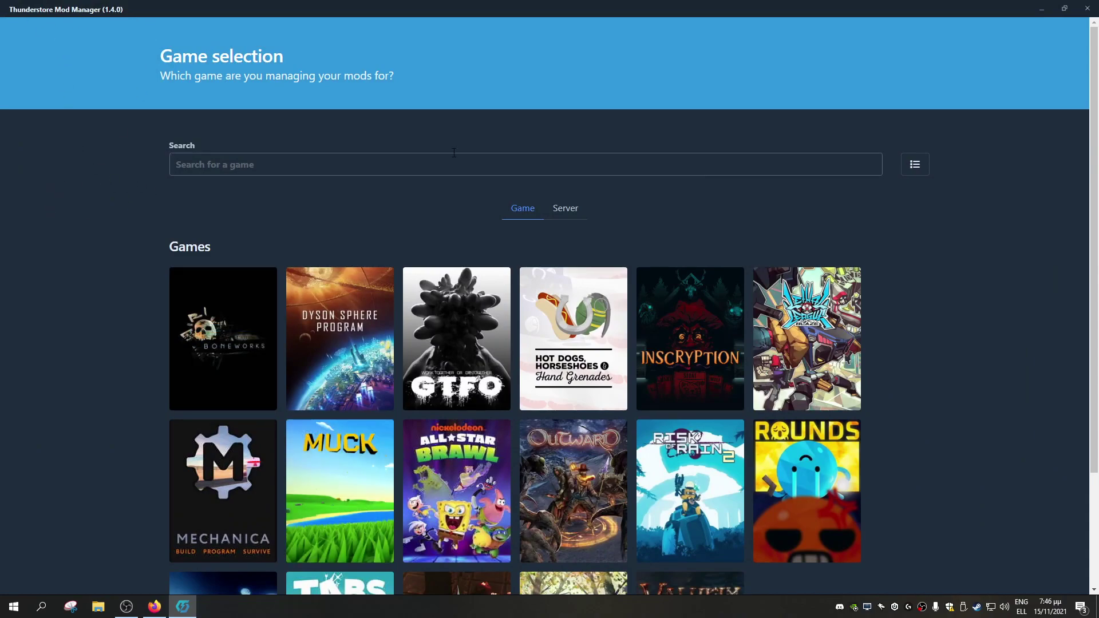
{"action": "scroll", "coordinate": [894, 411], "scroll_direction": "down", "scroll_amount": 3}
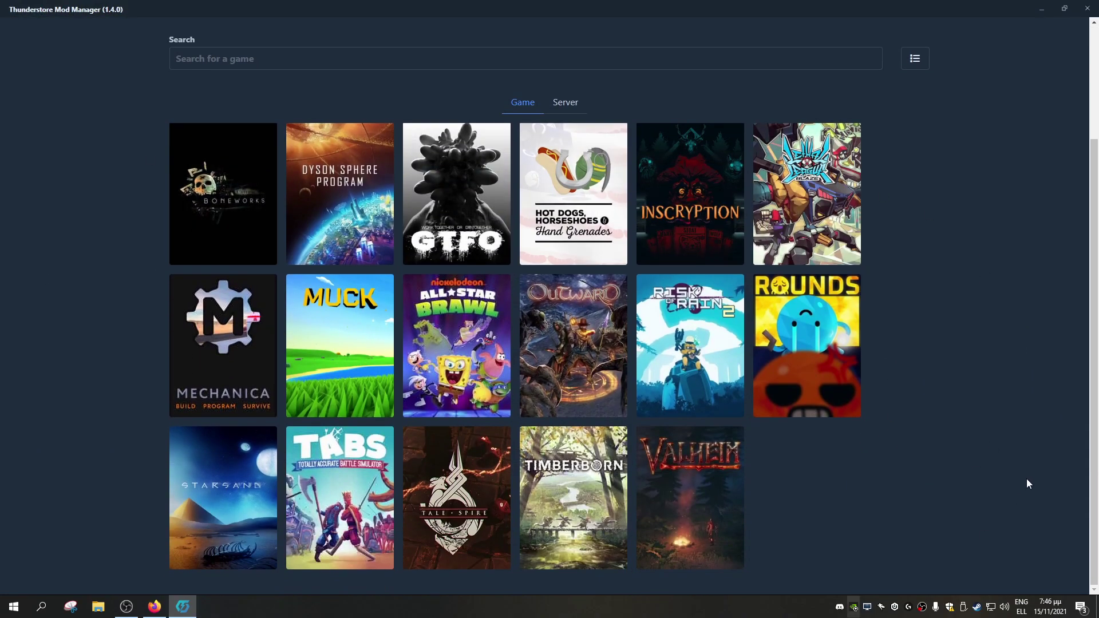
{"action": "scroll", "coordinate": [894, 521], "scroll_direction": "up", "scroll_amount": 3}
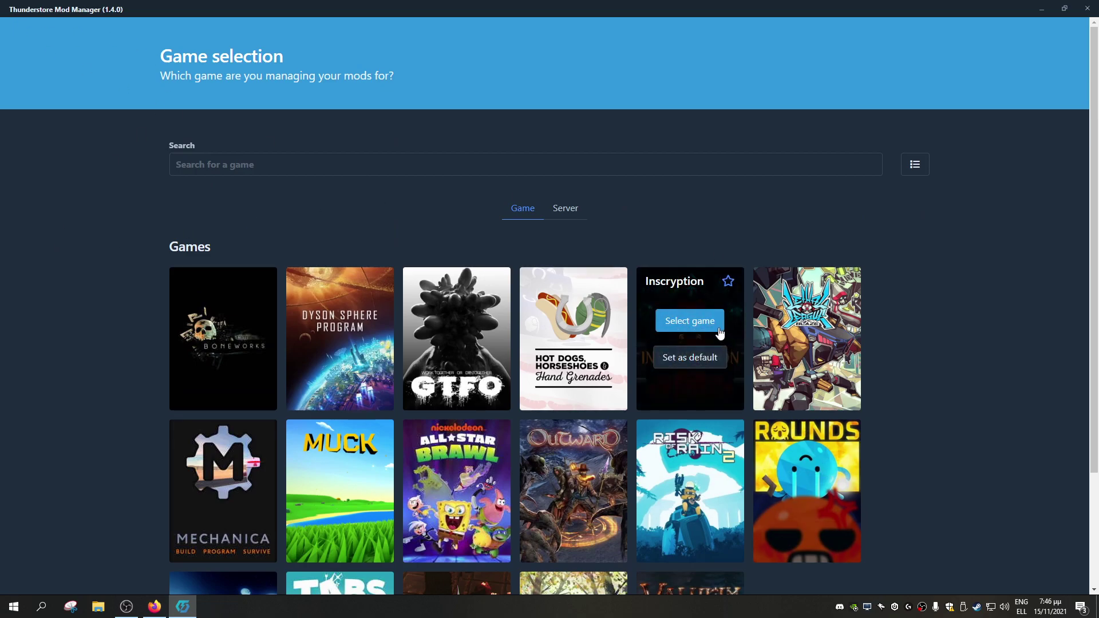
{"action": "left_click", "coordinate": [695, 321]}
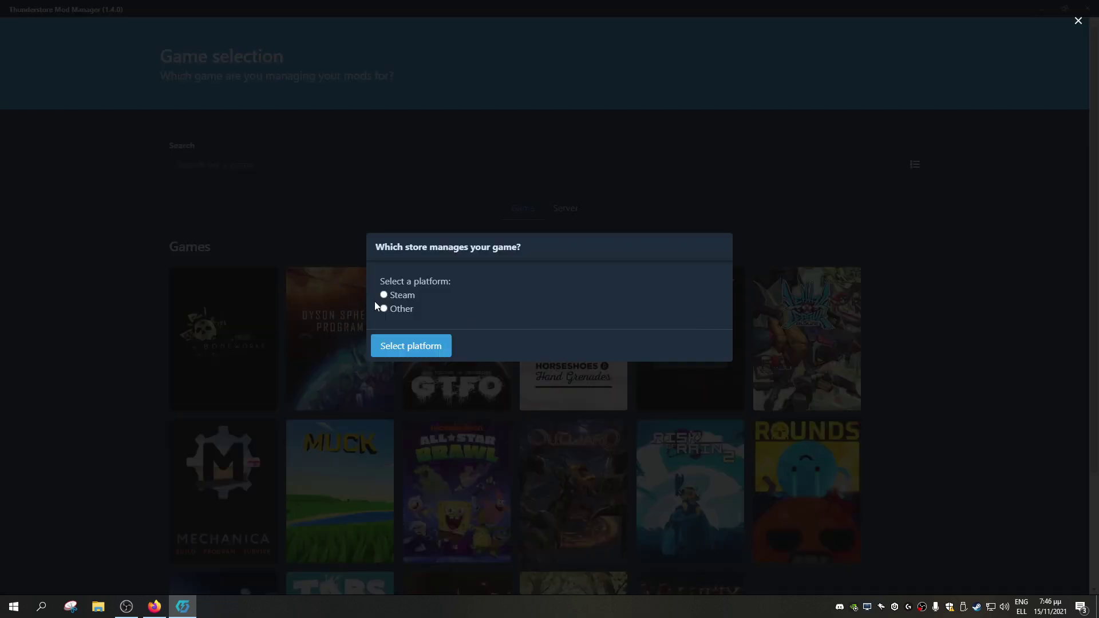
{"action": "left_click", "coordinate": [417, 346]}
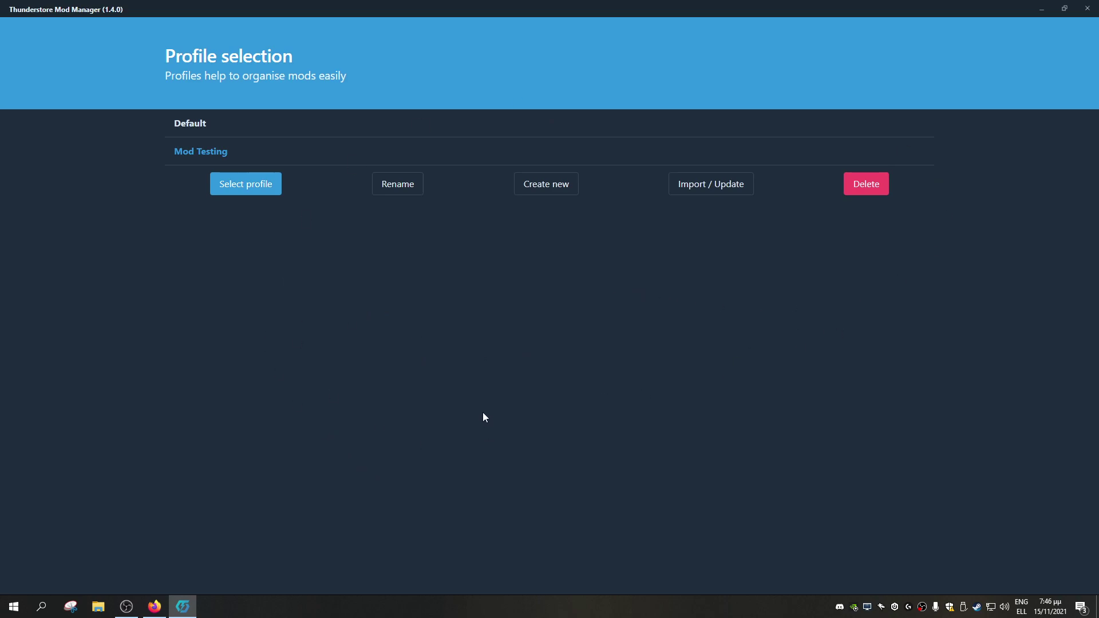
Create a new profile named 'Tutorial' and load it.
{"action": "left_click", "coordinate": [548, 189]}
{"action": "left_click", "coordinate": [487, 304]}
{"action": "type", "text": "Tutorial"}
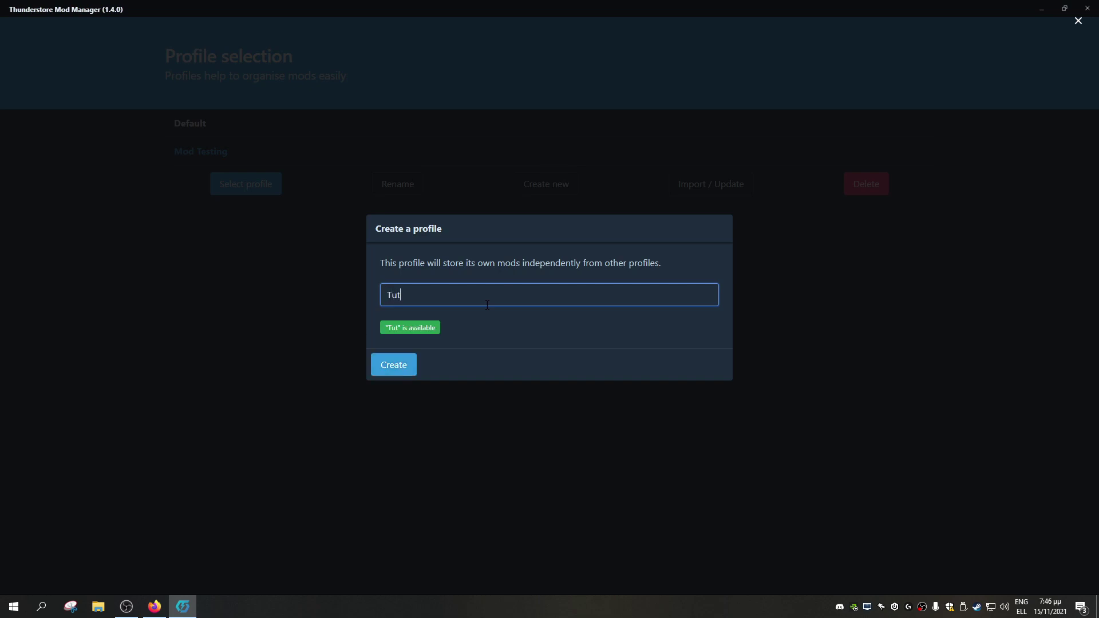
{"action": "left_click", "coordinate": [400, 365]}
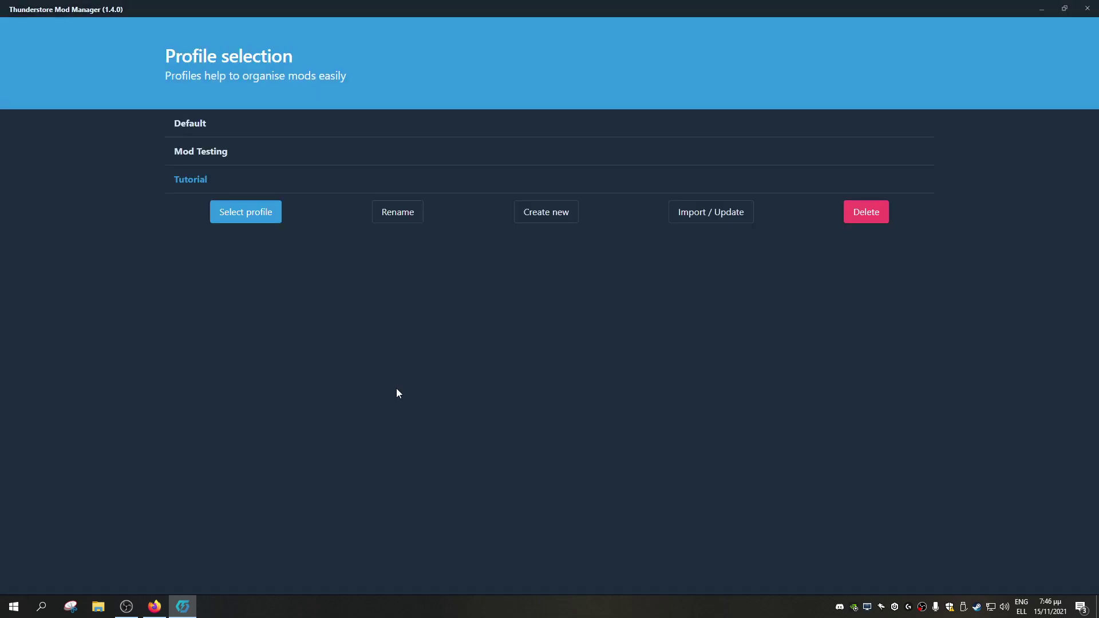
{"action": "left_click", "coordinate": [241, 216]}
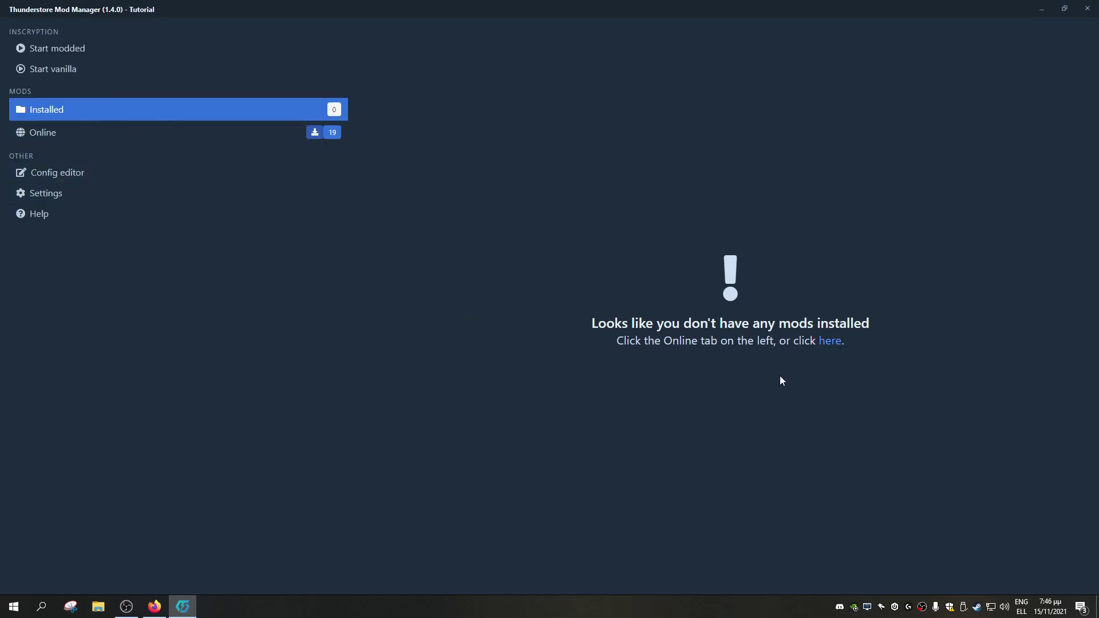
In the Online mod list, install DinoMod with its dependencies.
{"action": "left_click", "coordinate": [63, 134]}
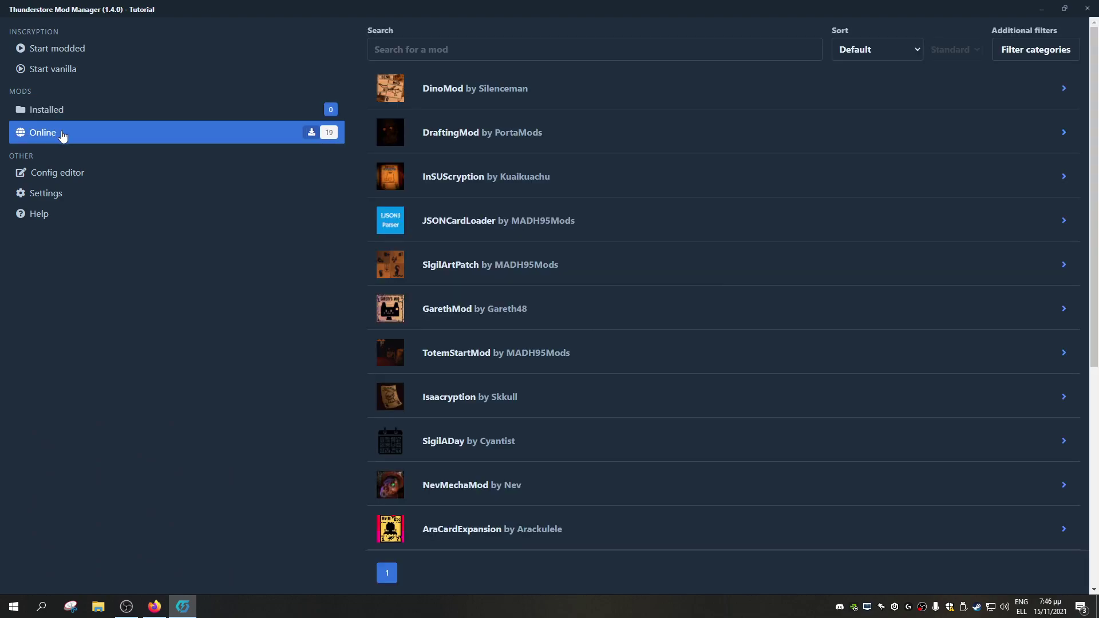
{"action": "scroll", "coordinate": [728, 513], "scroll_direction": "down", "scroll_amount": 5}
{"action": "scroll", "coordinate": [577, 445], "scroll_direction": "up", "scroll_amount": 5}
{"action": "left_click", "coordinate": [452, 89]}
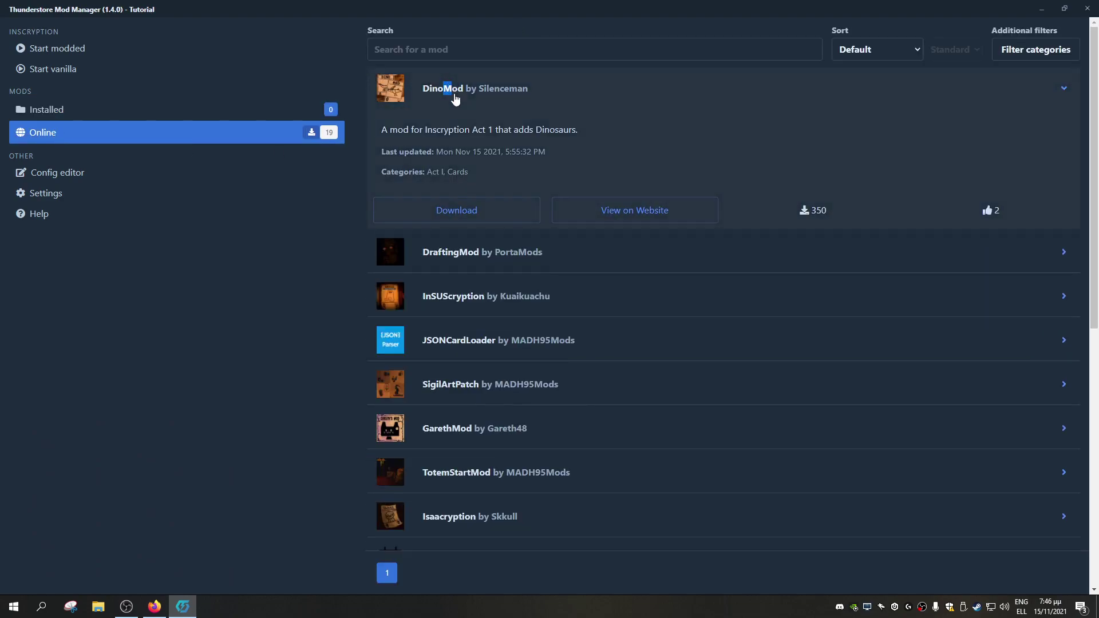
{"action": "left_click", "coordinate": [467, 215]}
{"action": "left_click", "coordinate": [492, 359]}
Install DraftingMod and GarethMod, each with dependencies.
{"action": "left_click", "coordinate": [437, 262]}
{"action": "left_click", "coordinate": [458, 374]}
{"action": "left_click", "coordinate": [468, 359]}
{"action": "scroll", "coordinate": [466, 366], "scroll_direction": "down", "scroll_amount": 3}
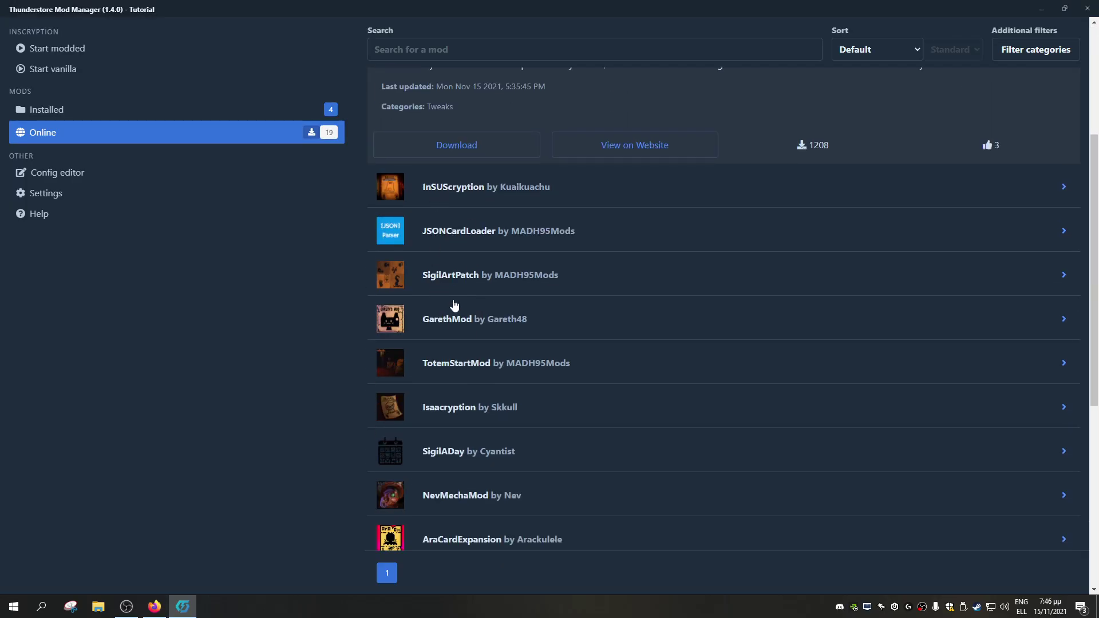
{"action": "scroll", "coordinate": [458, 292], "scroll_direction": "down", "scroll_amount": 1}
{"action": "left_click", "coordinate": [446, 243]}
{"action": "left_click", "coordinate": [458, 372]}
{"action": "left_click", "coordinate": [458, 343]}
Install AraCardExpansion and WACriminal_Unlimited with their dependencies.
{"action": "left_click", "coordinate": [461, 356]}
{"action": "scroll", "coordinate": [460, 395], "scroll_direction": "down", "scroll_amount": 5}
{"action": "left_click", "coordinate": [447, 404]}
{"action": "left_click", "coordinate": [456, 513]}
{"action": "left_click", "coordinate": [458, 356]}
{"action": "scroll", "coordinate": [490, 361], "scroll_direction": "down", "scroll_amount": 6}
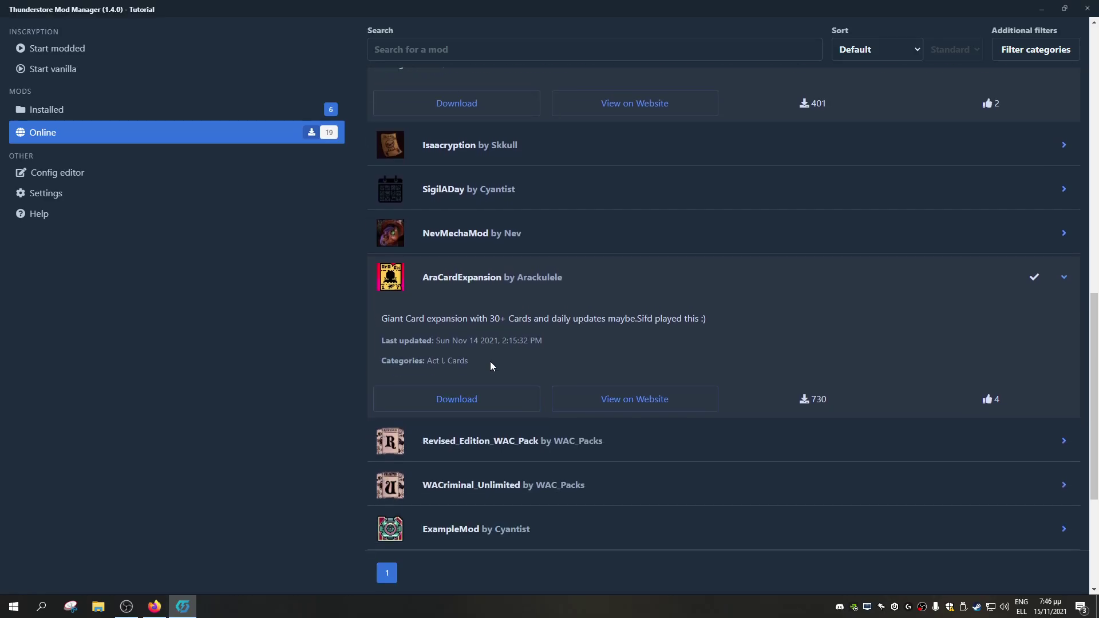
{"action": "left_click", "coordinate": [470, 252]}
{"action": "left_click", "coordinate": [470, 384]}
{"action": "left_click", "coordinate": [466, 363]}
Check the Installed list, browse DinoMod's available versions without downloading, and return to Installed.
{"action": "scroll", "coordinate": [533, 436], "scroll_direction": "up", "scroll_amount": 10}
{"action": "left_click", "coordinate": [160, 110]}
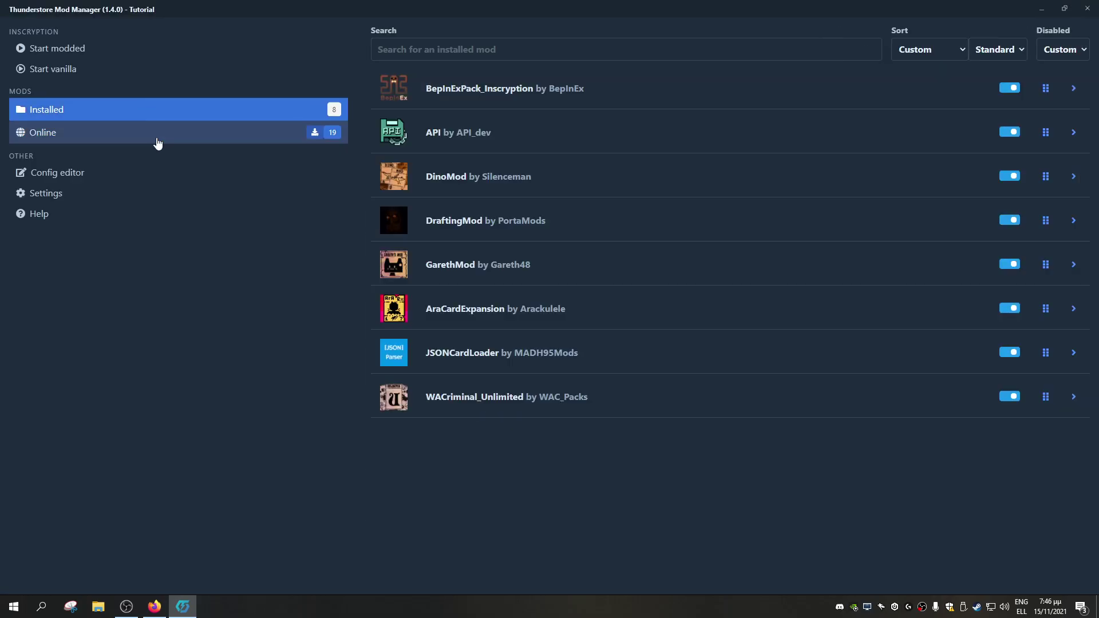
{"action": "left_click", "coordinate": [200, 135]}
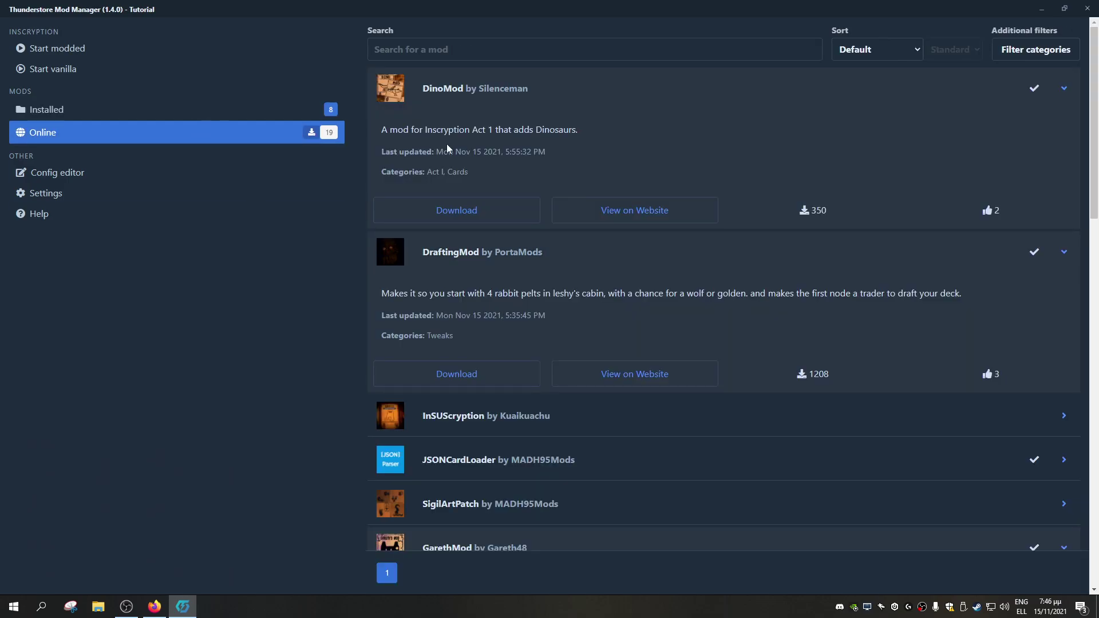
{"action": "left_click", "coordinate": [475, 208]}
{"action": "left_click", "coordinate": [474, 317]}
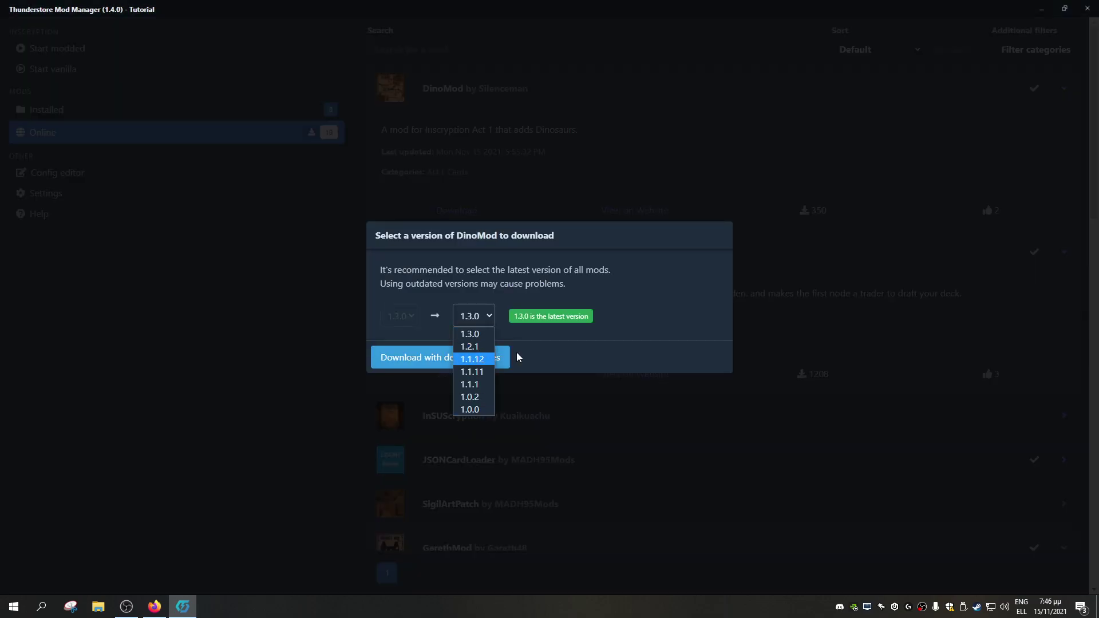
{"action": "left_click", "coordinate": [624, 555]}
{"action": "left_click", "coordinate": [155, 117]}
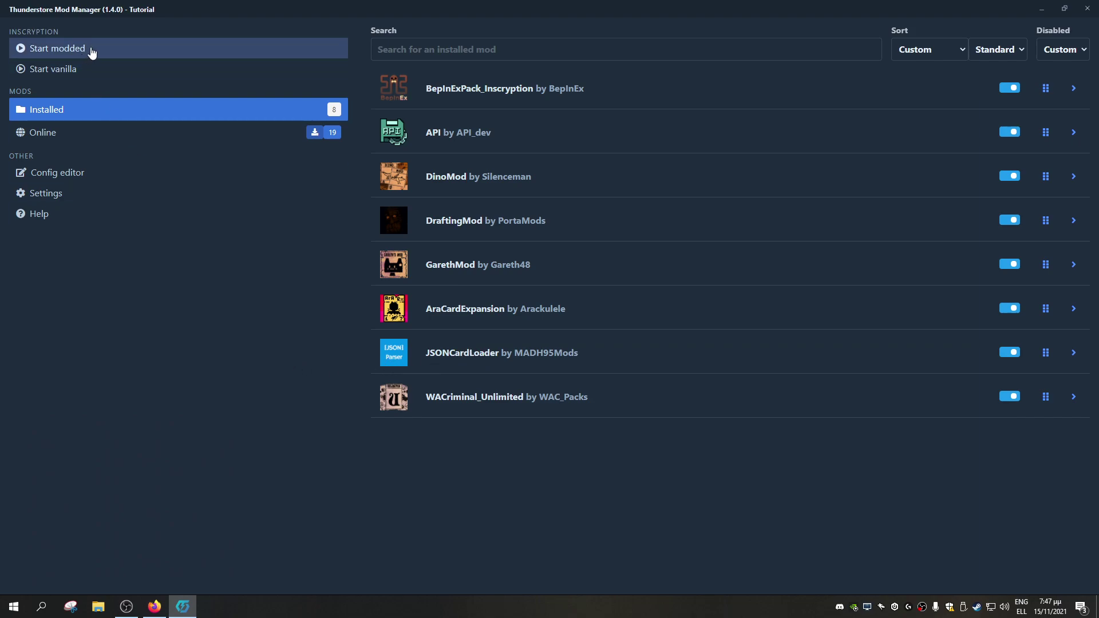
Start Inscryption modded, nudge the BepInEx console, and bring the game window forward.
{"action": "left_click", "coordinate": [73, 50]}
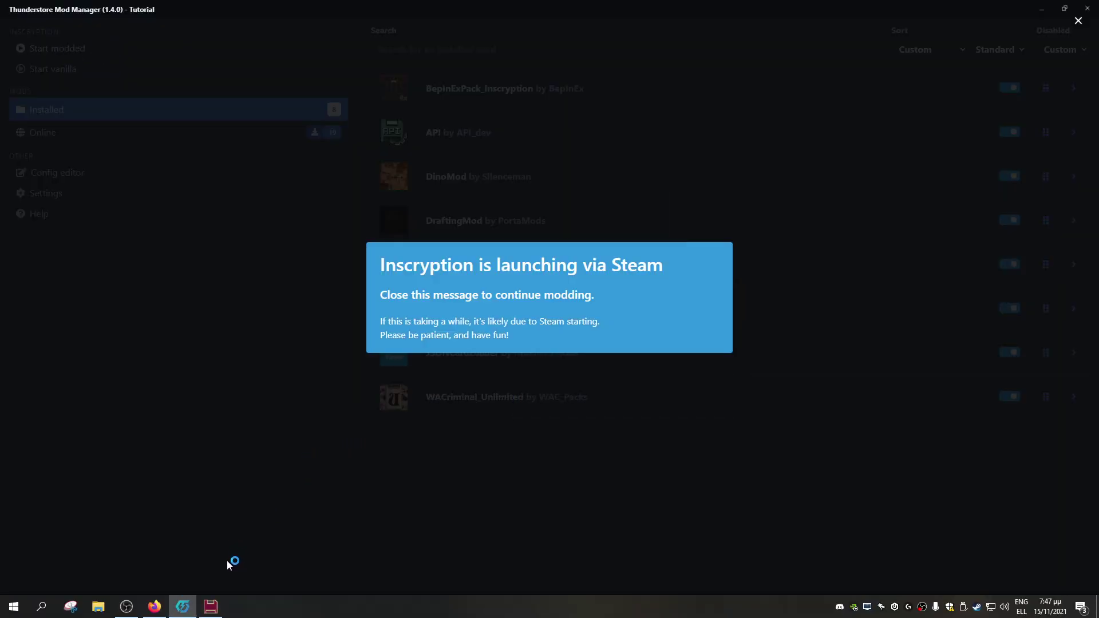
{"action": "mouse_move", "coordinate": [211, 605]}
{"action": "mouse_move", "coordinate": [198, 562]}
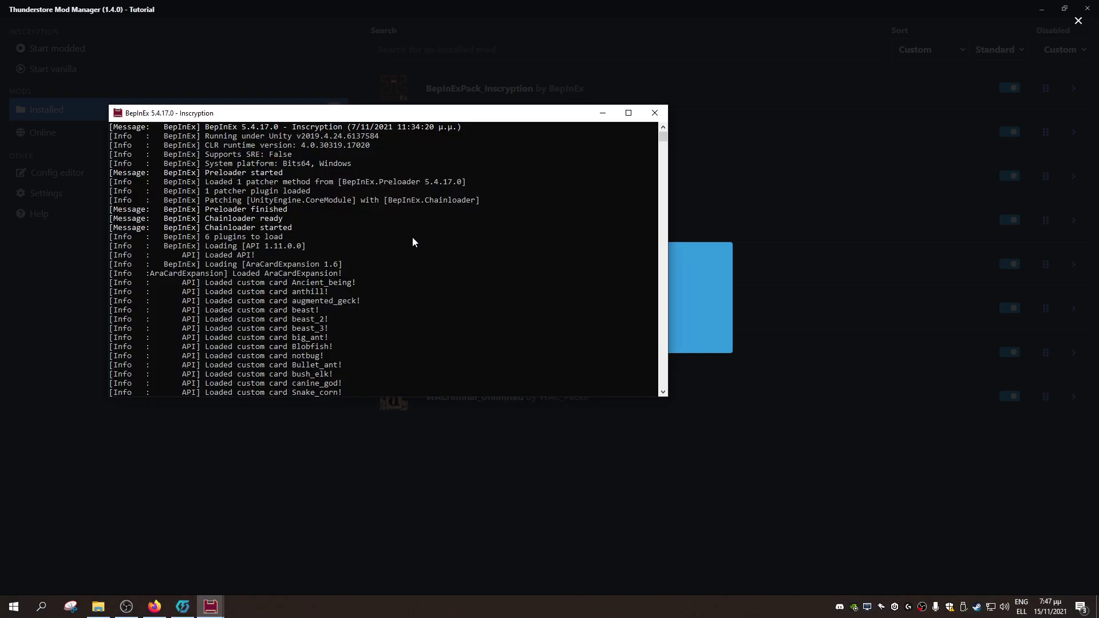
{"action": "left_click_drag", "start_coordinate": [383, 114], "coordinate": [378, 93]}
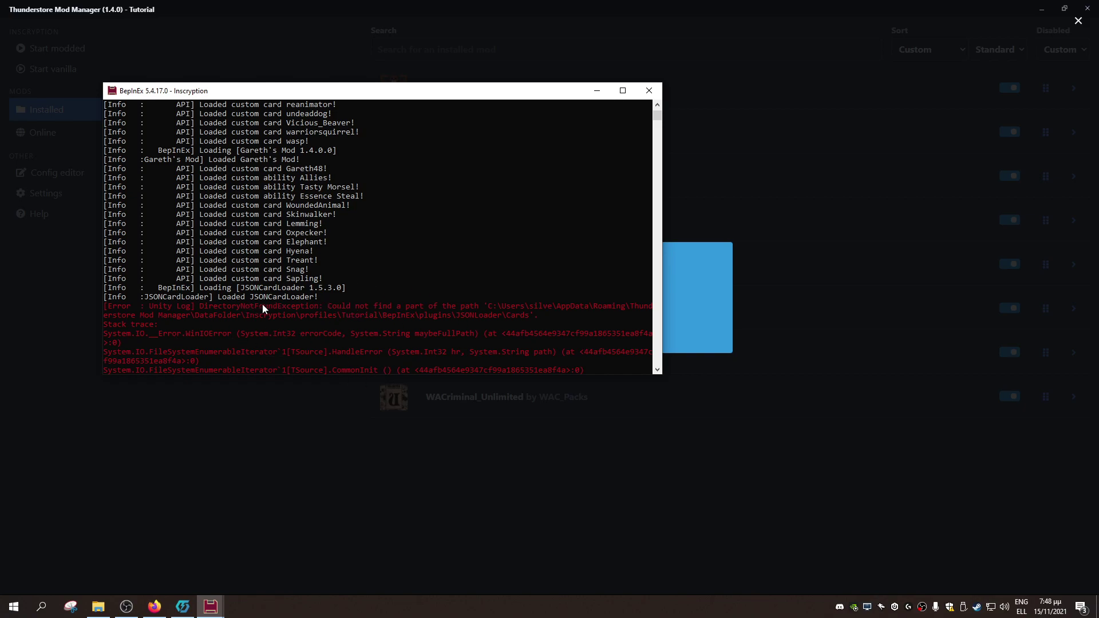
{"action": "scroll", "coordinate": [353, 338], "scroll_direction": "up", "scroll_amount": 5}
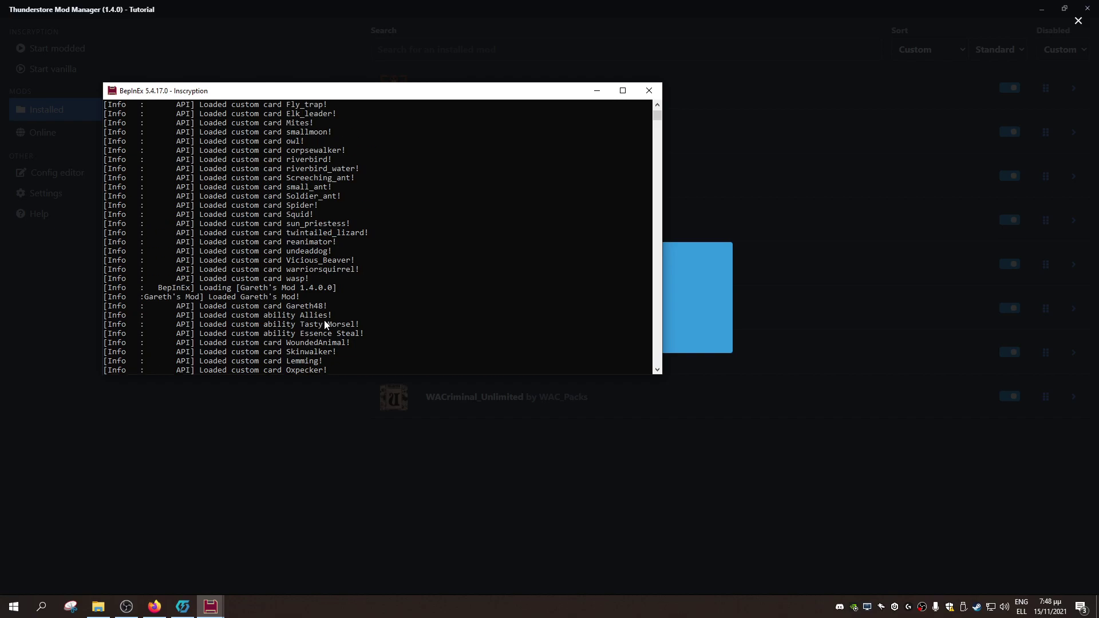
{"action": "left_click", "coordinate": [299, 555]}
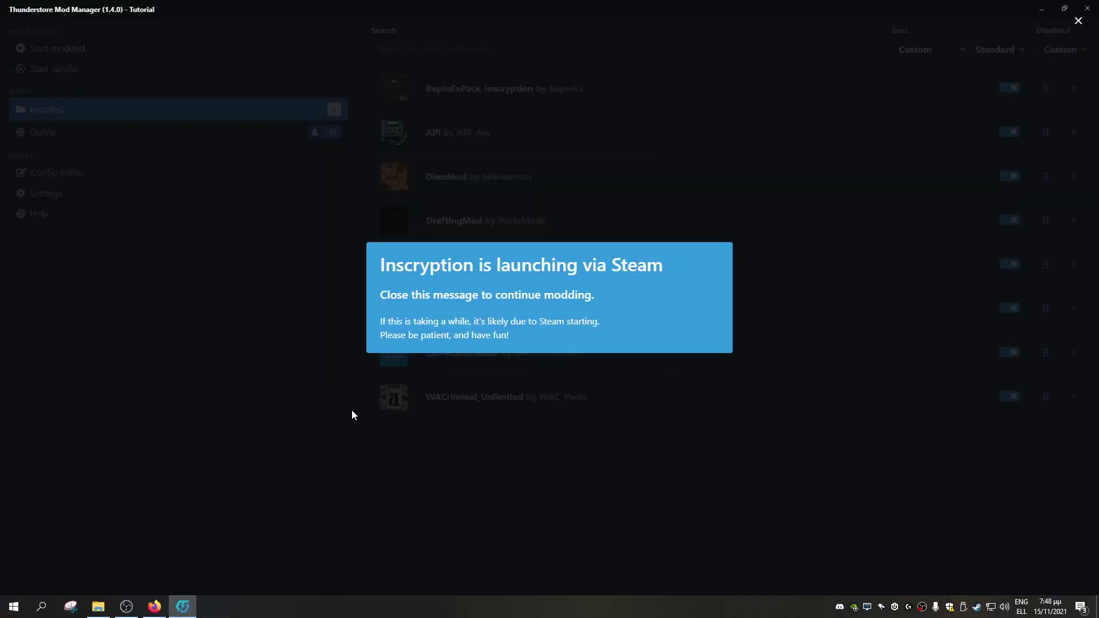
Disable JSONCardLoader in Installed, confirming that dependent WACriminal_Unlimited is disabled too.
{"action": "left_click", "coordinate": [319, 553]}
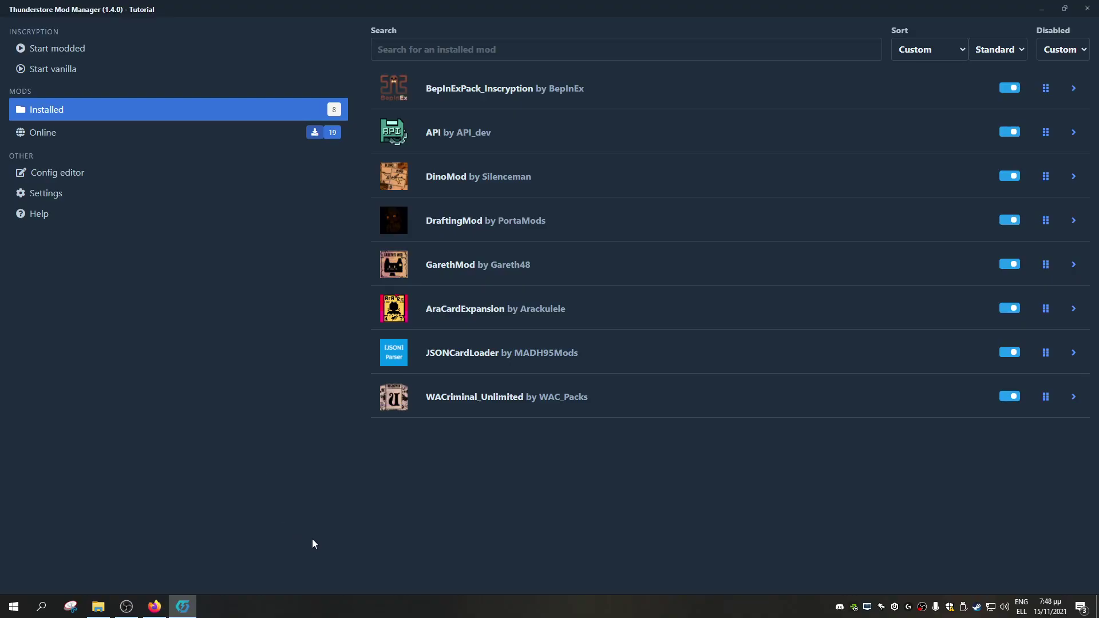
{"action": "left_click", "coordinate": [505, 351]}
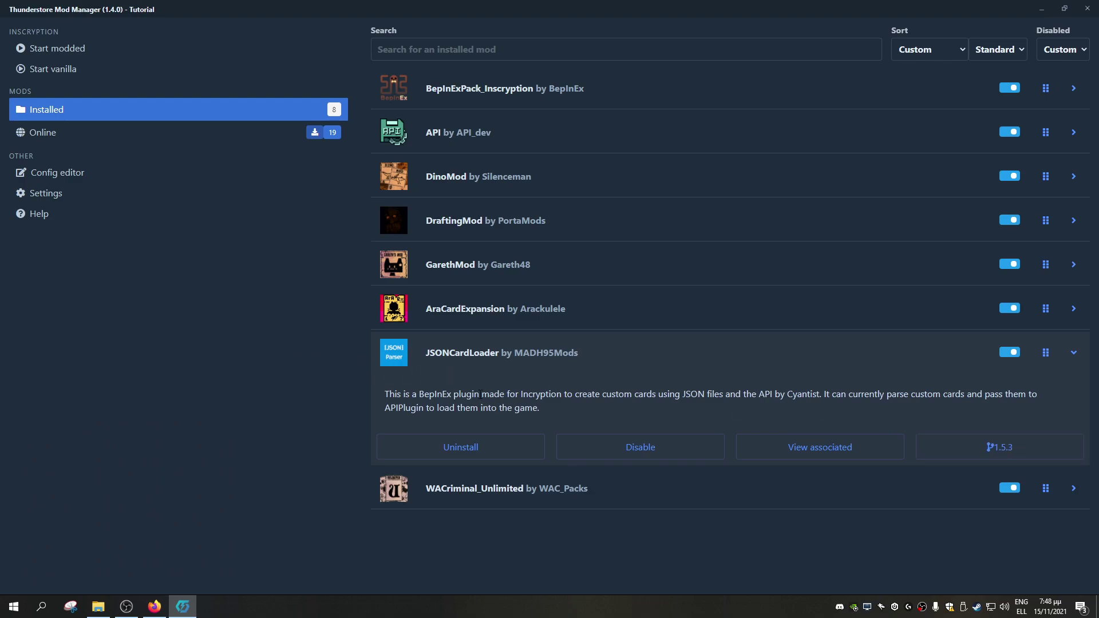
{"action": "left_click", "coordinate": [636, 449]}
{"action": "left_click", "coordinate": [404, 393]}
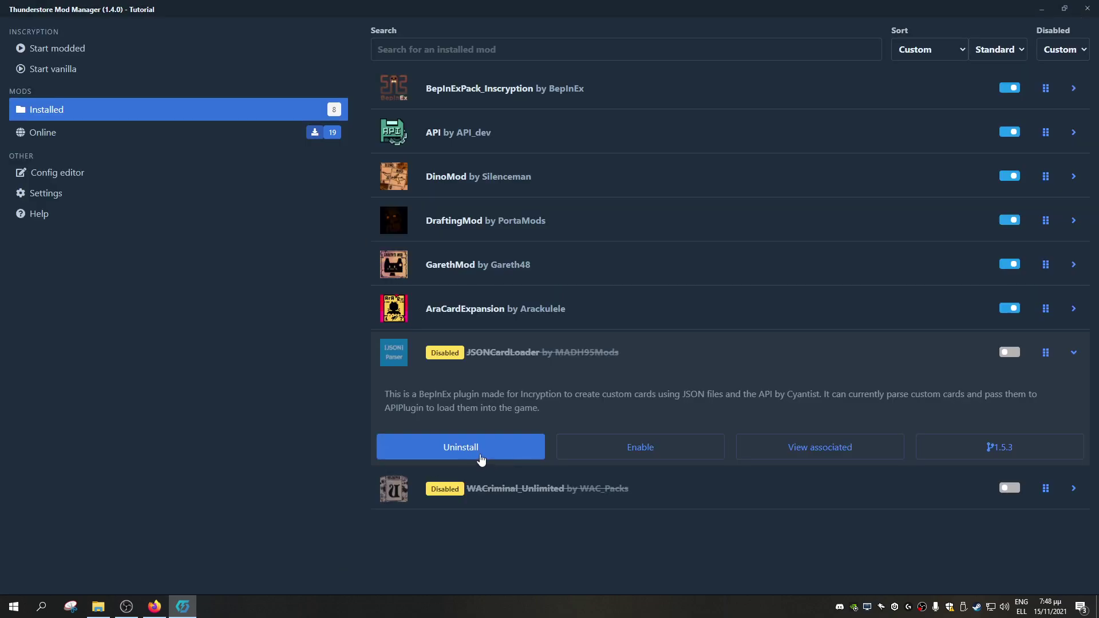
{"action": "left_click", "coordinate": [867, 352]}
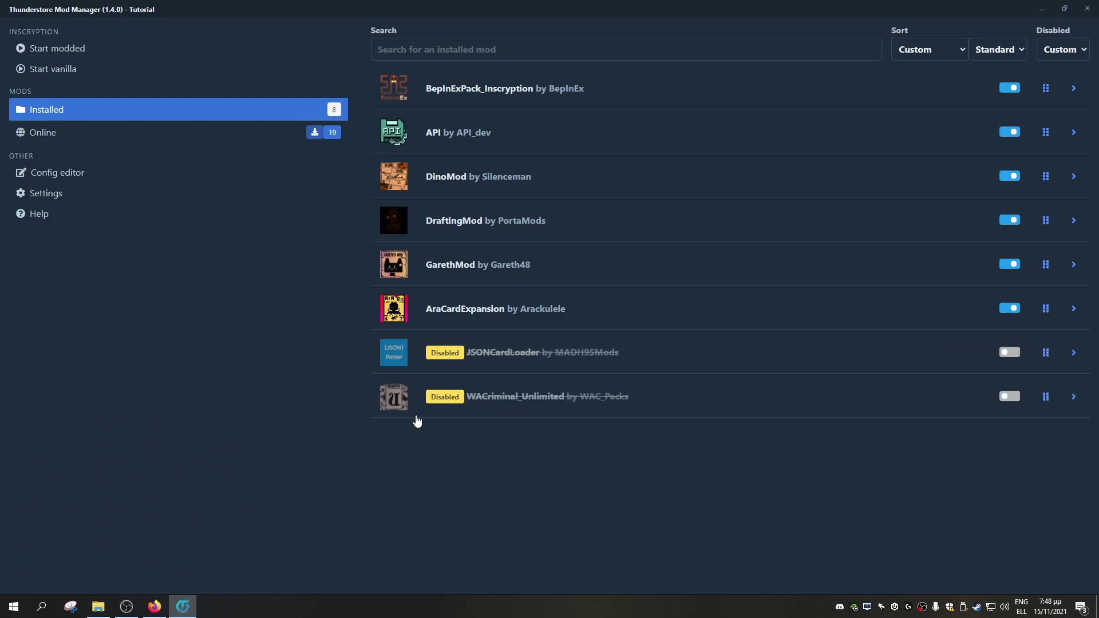
{"action": "left_click", "coordinate": [149, 138]}
{"action": "scroll", "coordinate": [544, 314], "scroll_direction": "down", "scroll_amount": 7}
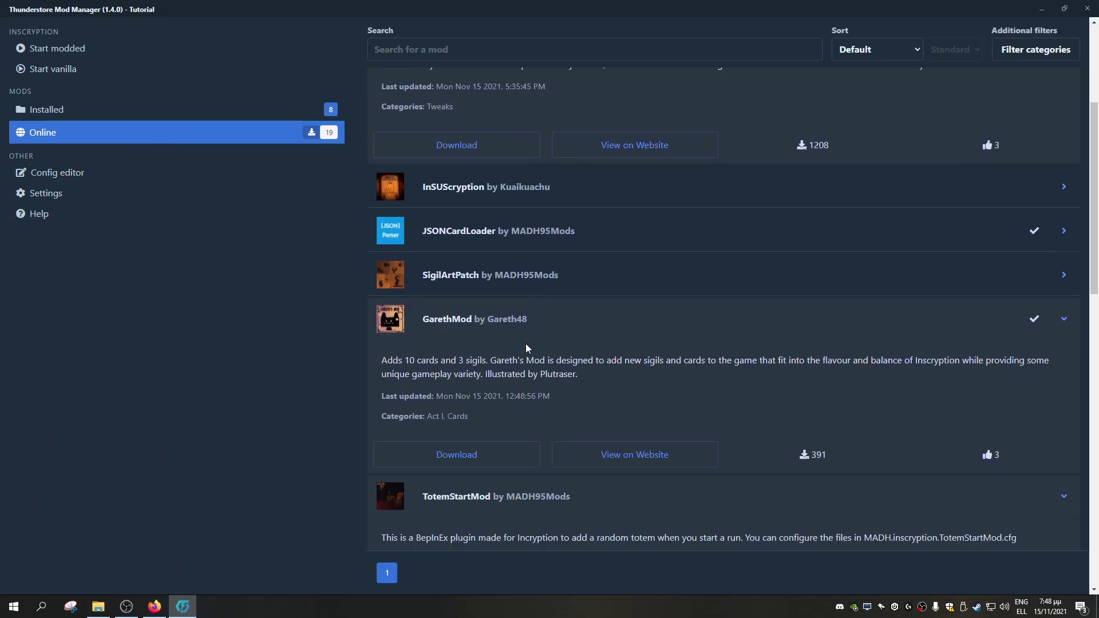
{"action": "scroll", "coordinate": [508, 371], "scroll_direction": "up", "scroll_amount": 4}
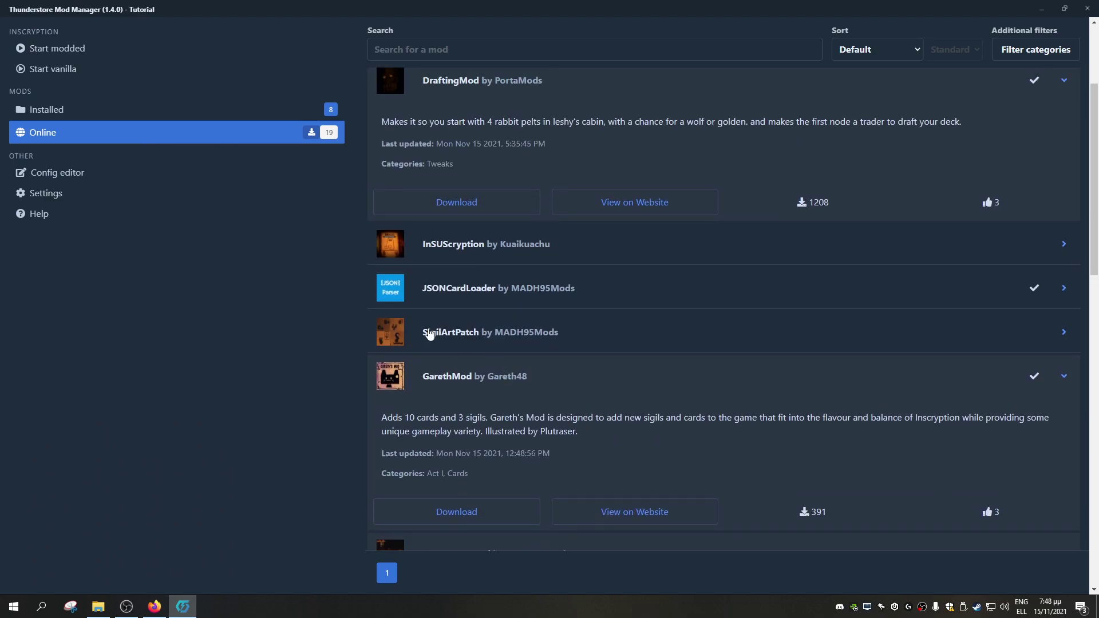
{"action": "left_click", "coordinate": [456, 297]}
{"action": "scroll", "coordinate": [488, 289], "scroll_direction": "down", "scroll_amount": 2}
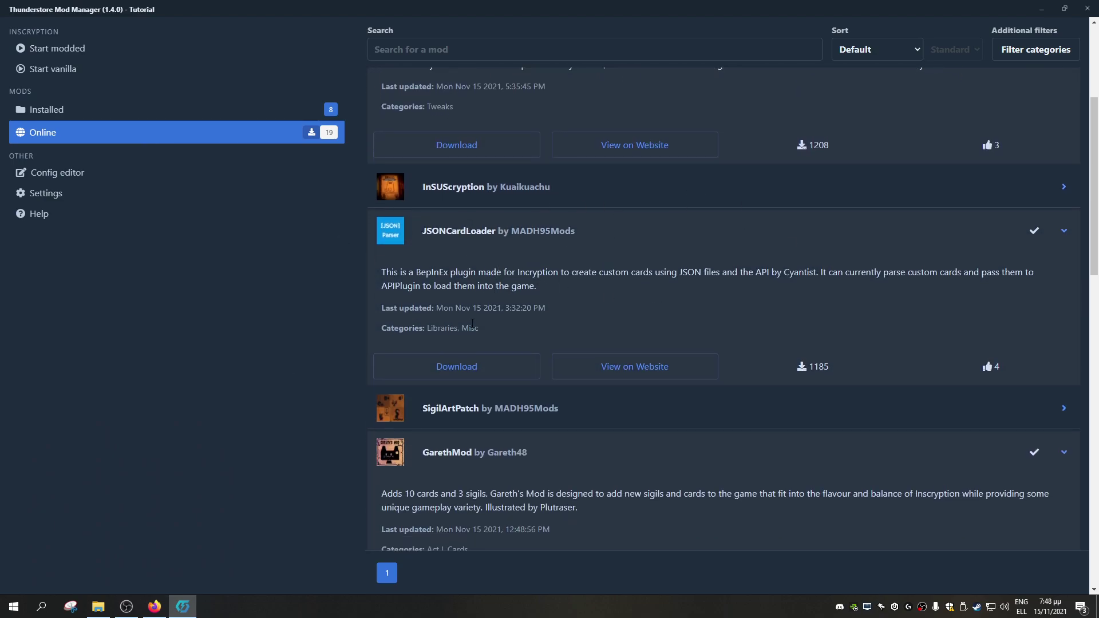
{"action": "scroll", "coordinate": [344, 390], "scroll_direction": "up", "scroll_amount": 3}
{"action": "scroll", "coordinate": [498, 280], "scroll_direction": "down", "scroll_amount": 4}
{"action": "scroll", "coordinate": [346, 290], "scroll_direction": "up", "scroll_amount": 1}
{"action": "left_click", "coordinate": [484, 371]}
{"action": "left_click", "coordinate": [462, 323]}
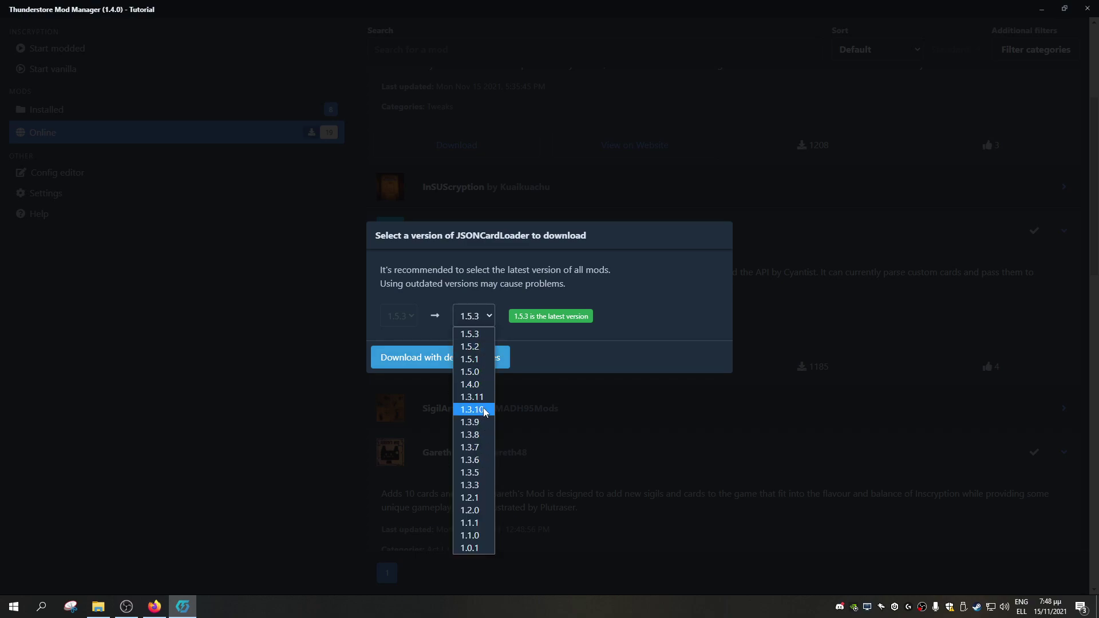
{"action": "left_click", "coordinate": [492, 397]}
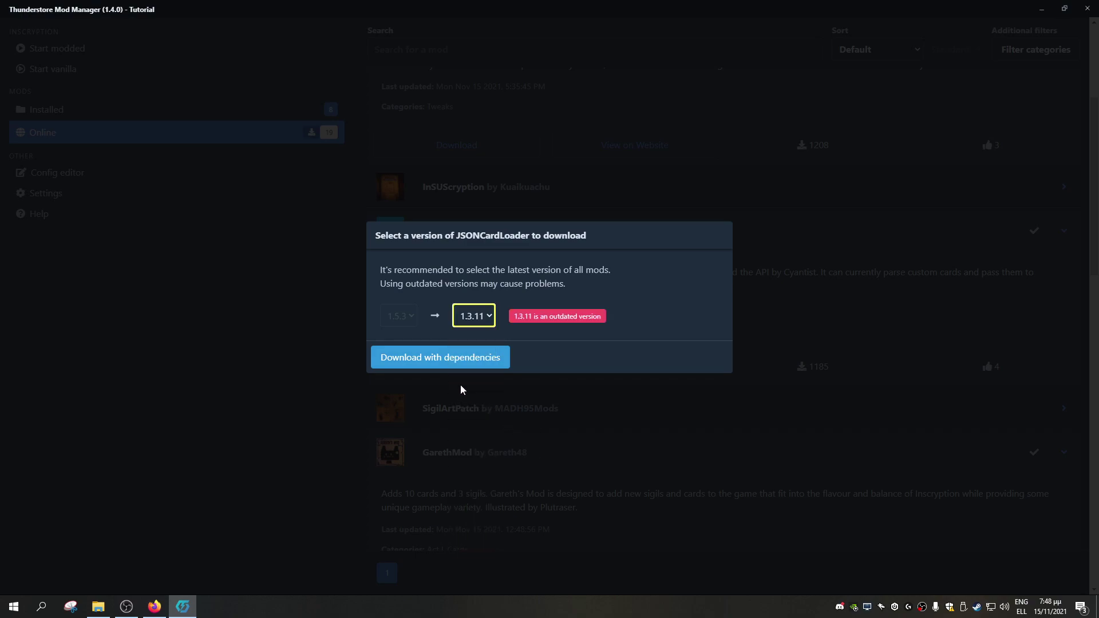
{"action": "left_click", "coordinate": [796, 336]}
{"action": "scroll", "coordinate": [650, 405], "scroll_direction": "up", "scroll_amount": 5}
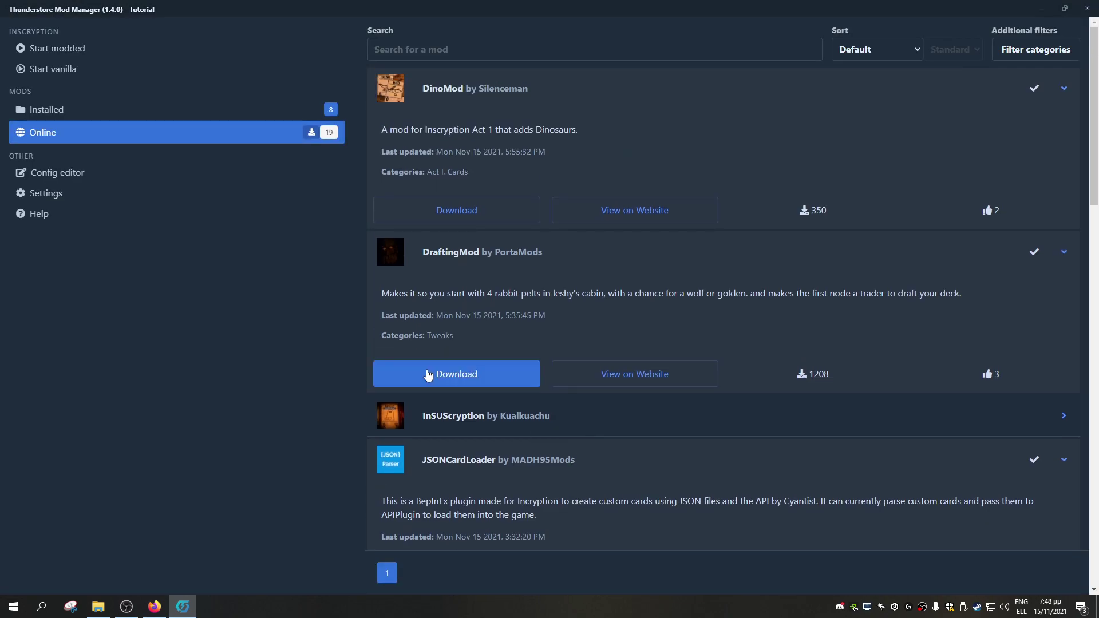
{"action": "left_click", "coordinate": [160, 117]}
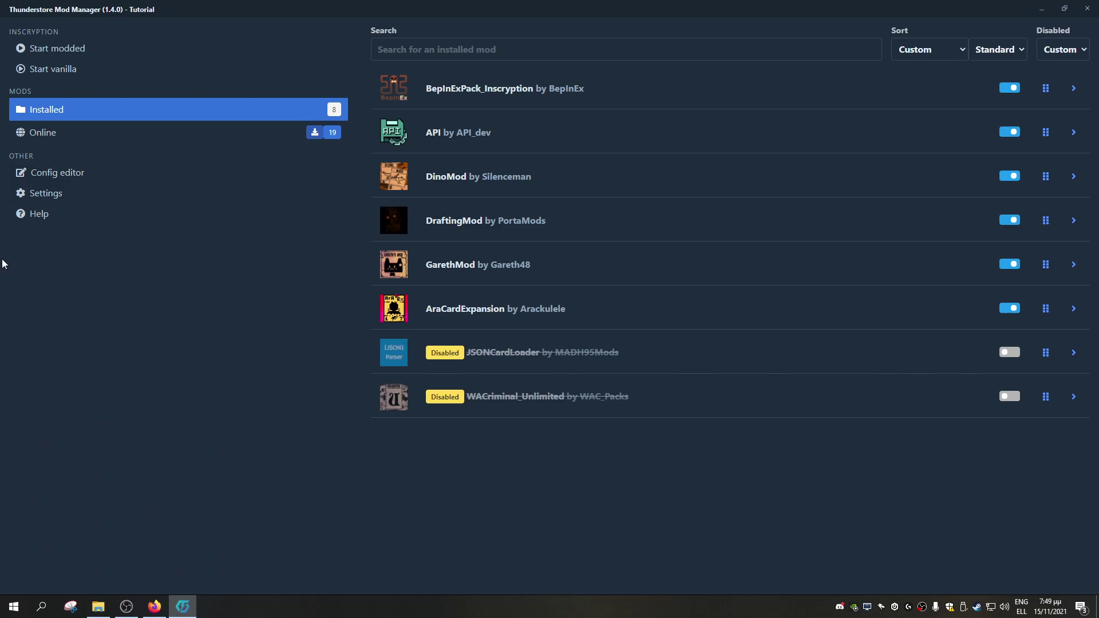
Relaunch Inscryption modded, pass the title screen, and start the first New Game option.
{"action": "left_click", "coordinate": [79, 49]}
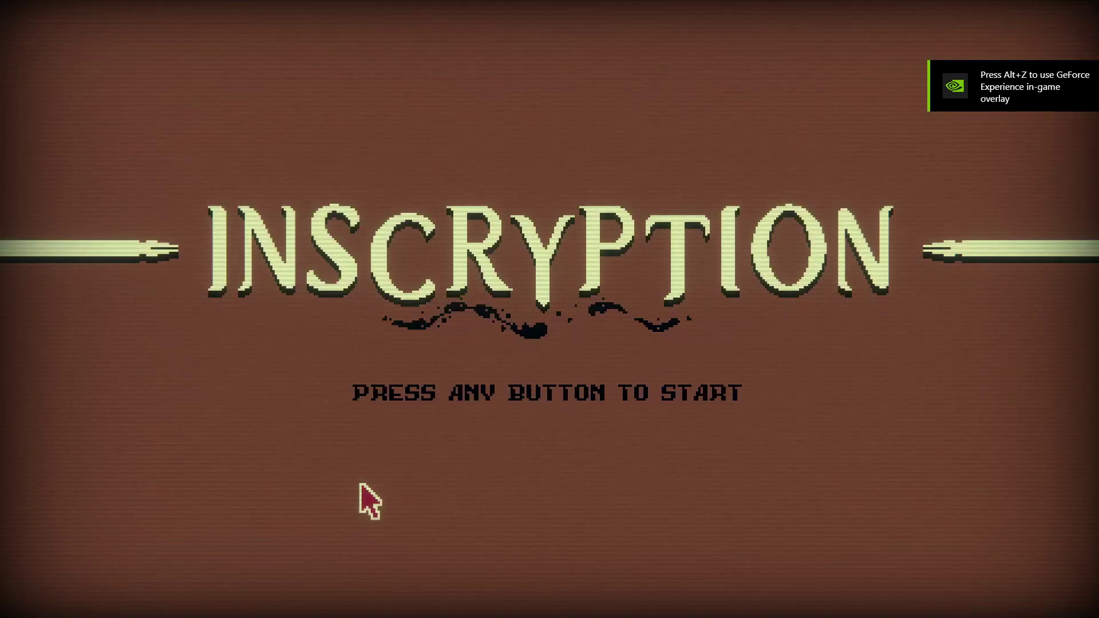
{"action": "left_click", "coordinate": [397, 491]}
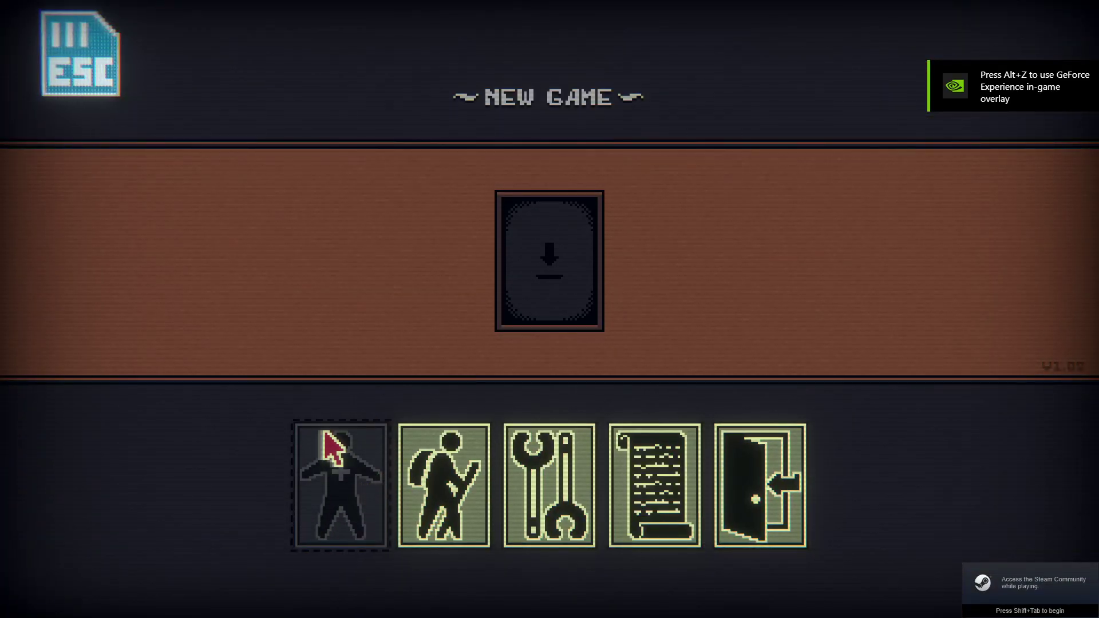
{"action": "left_click", "coordinate": [332, 449]}
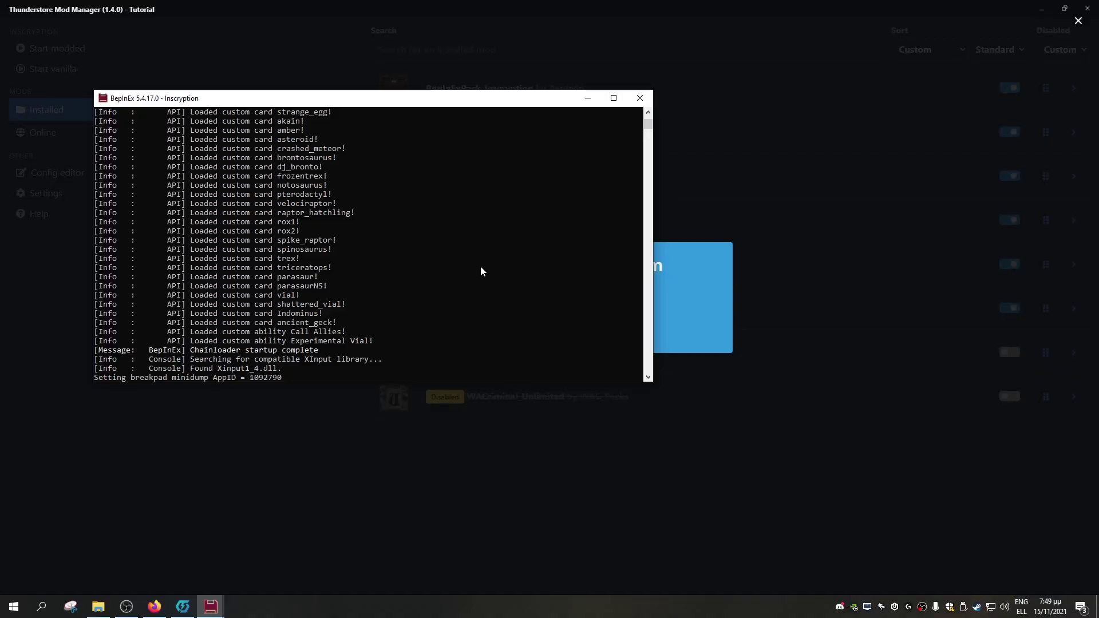
{"action": "scroll", "coordinate": [283, 298], "scroll_direction": "up", "scroll_amount": 20}
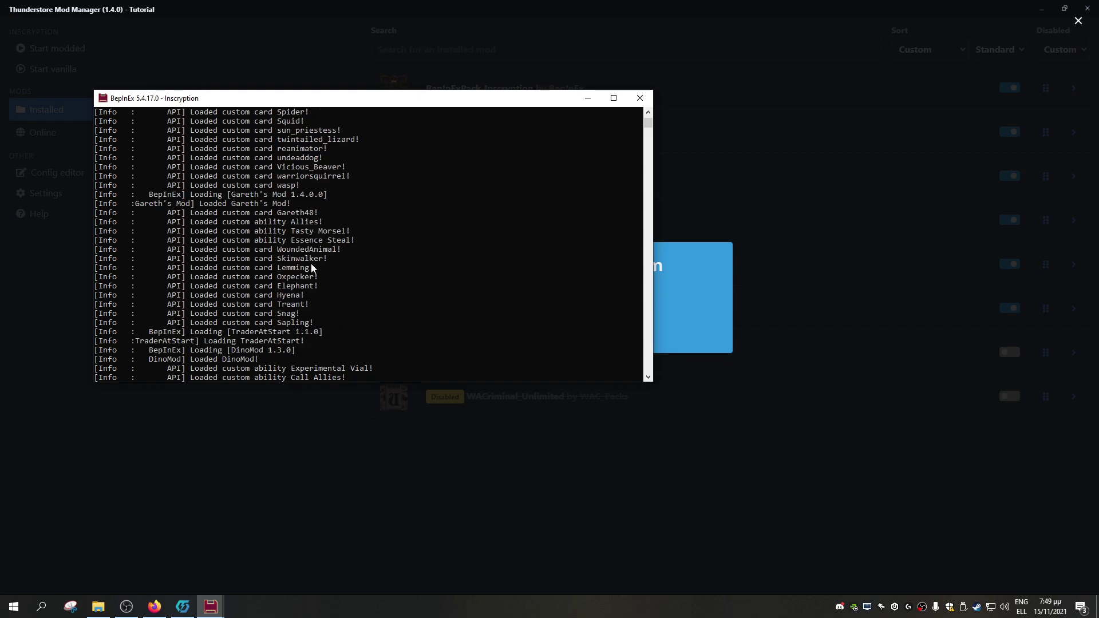
{"action": "scroll", "coordinate": [200, 255], "scroll_direction": "up", "scroll_amount": 3}
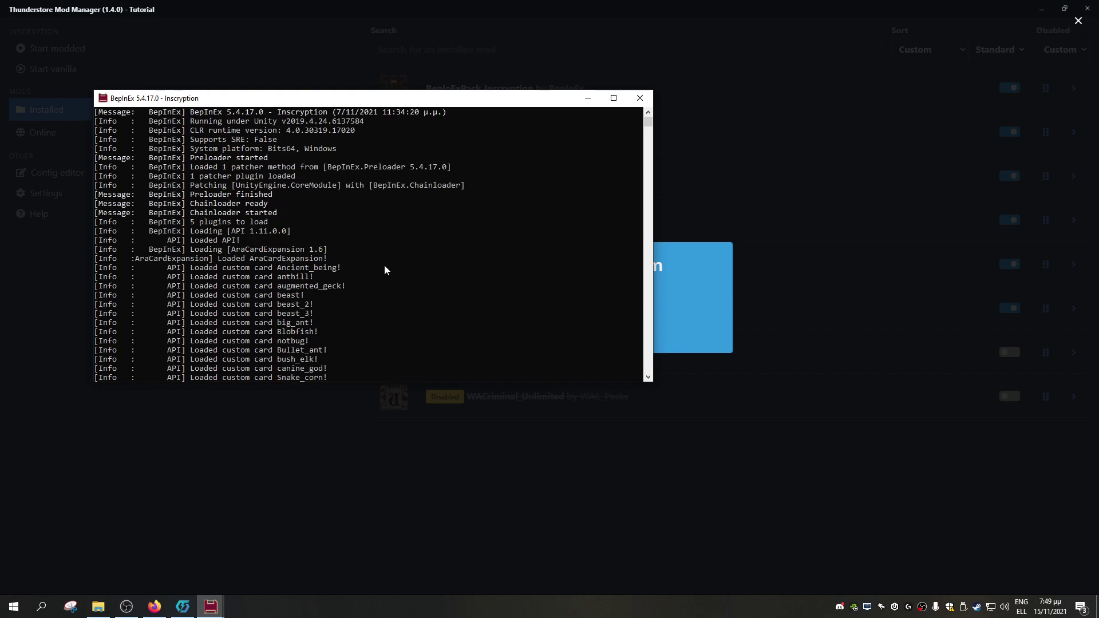
{"action": "left_click", "coordinate": [265, 569]}
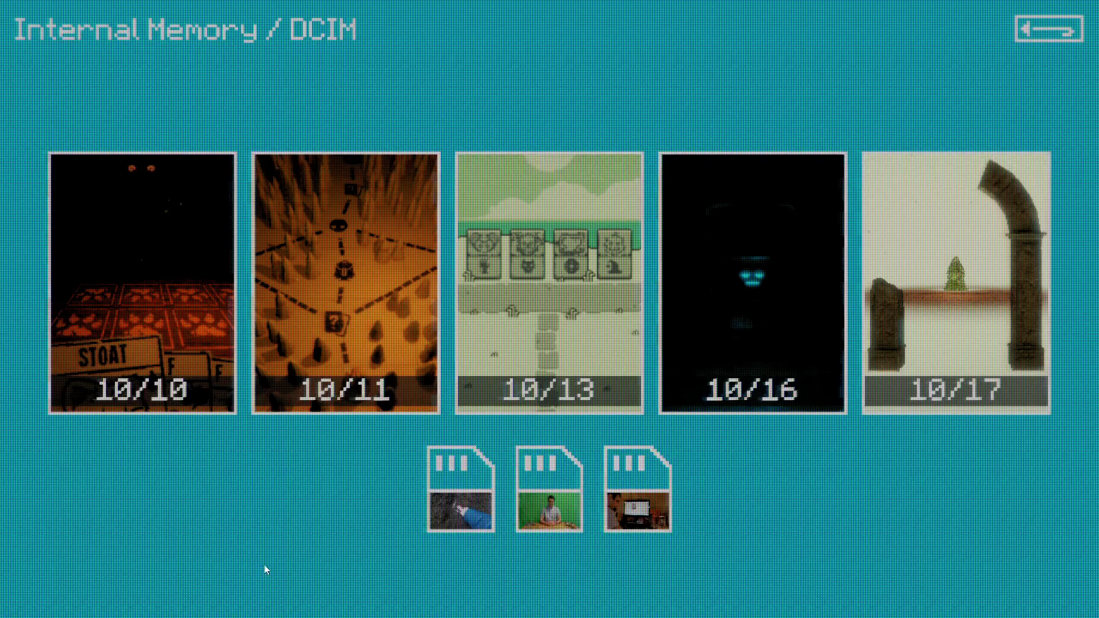
Pick a DCIM photo clip and confirm YES to wipe the save data.
{"action": "left_click", "coordinate": [403, 328]}
{"action": "key", "text": "Return"}
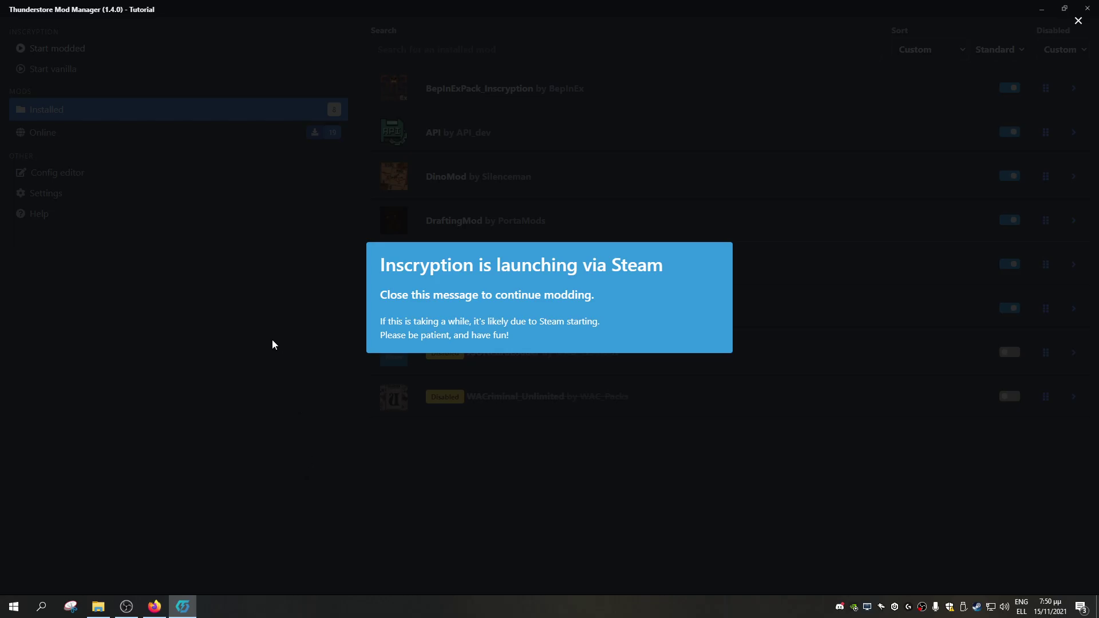
From Settings > Profile, export the Tutorial profile as a code and copy it.
{"action": "left_click", "coordinate": [270, 410]}
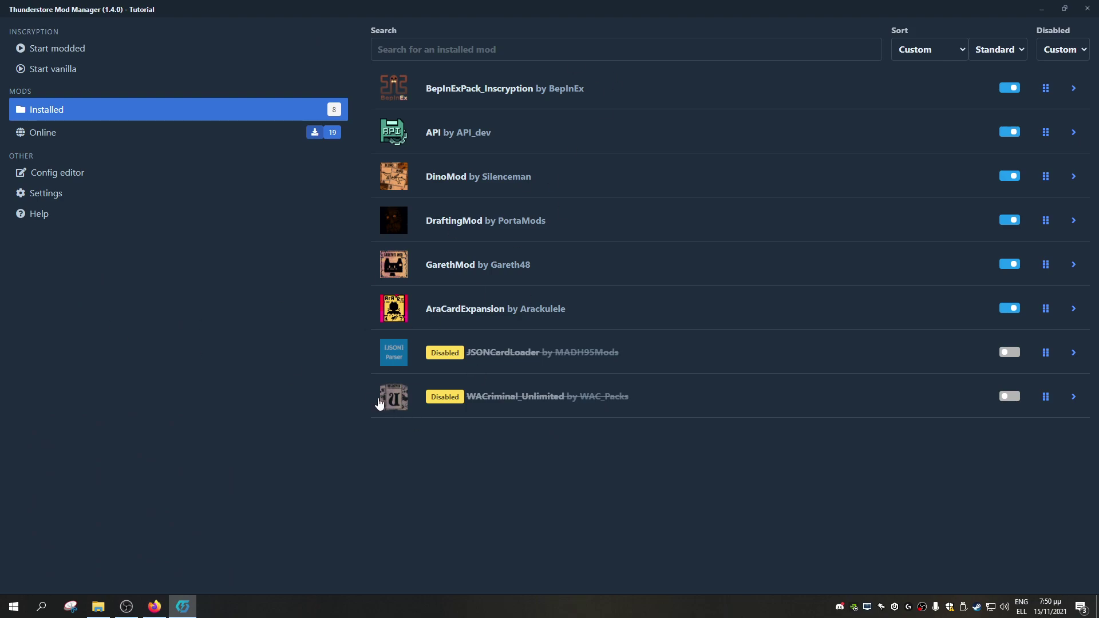
{"action": "left_click", "coordinate": [53, 192]}
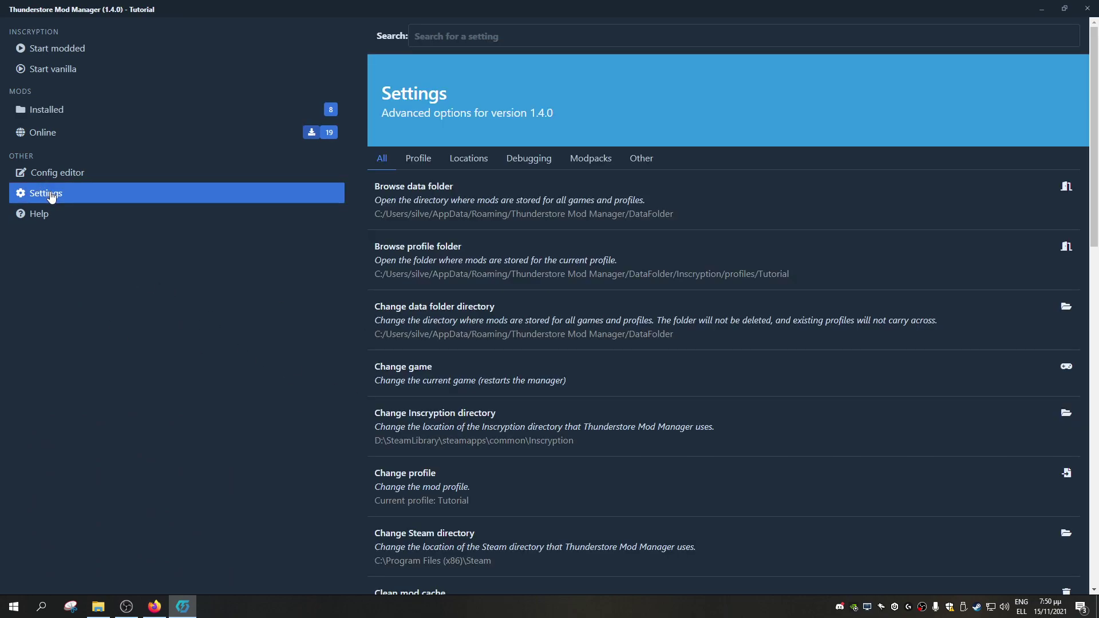
{"action": "left_click", "coordinate": [428, 159]}
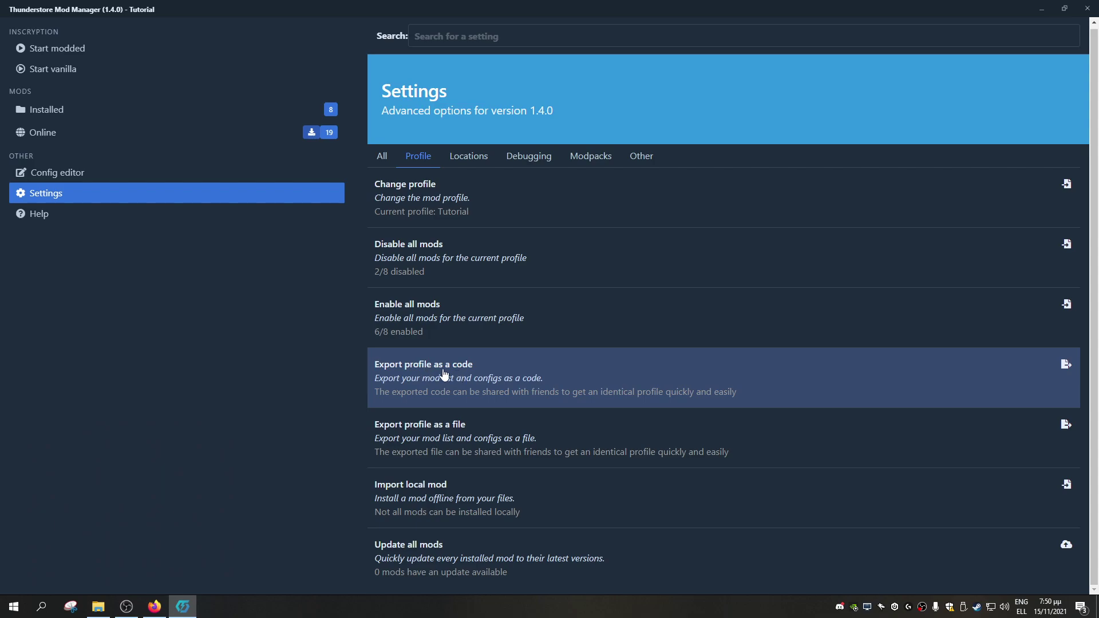
{"action": "left_click", "coordinate": [478, 380]}
{"action": "left_click_drag", "start_coordinate": [426, 311], "coordinate": [481, 312]}
{"action": "key", "text": "ctrl+c"}
{"action": "left_click", "coordinate": [250, 386]}
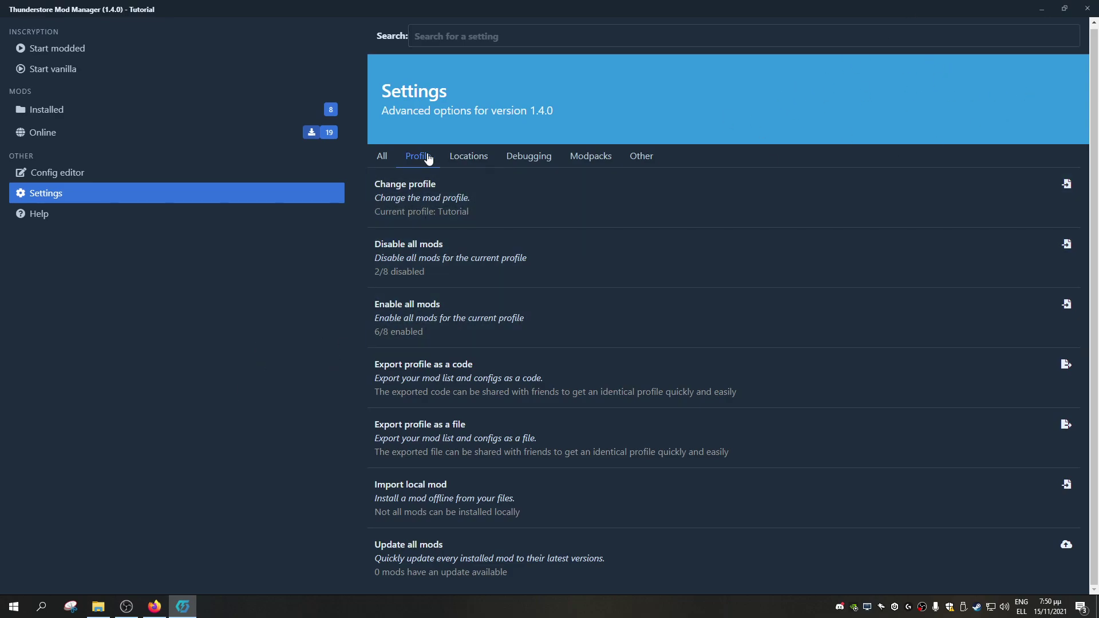
{"action": "left_click", "coordinate": [468, 157]}
{"action": "left_click", "coordinate": [418, 156]}
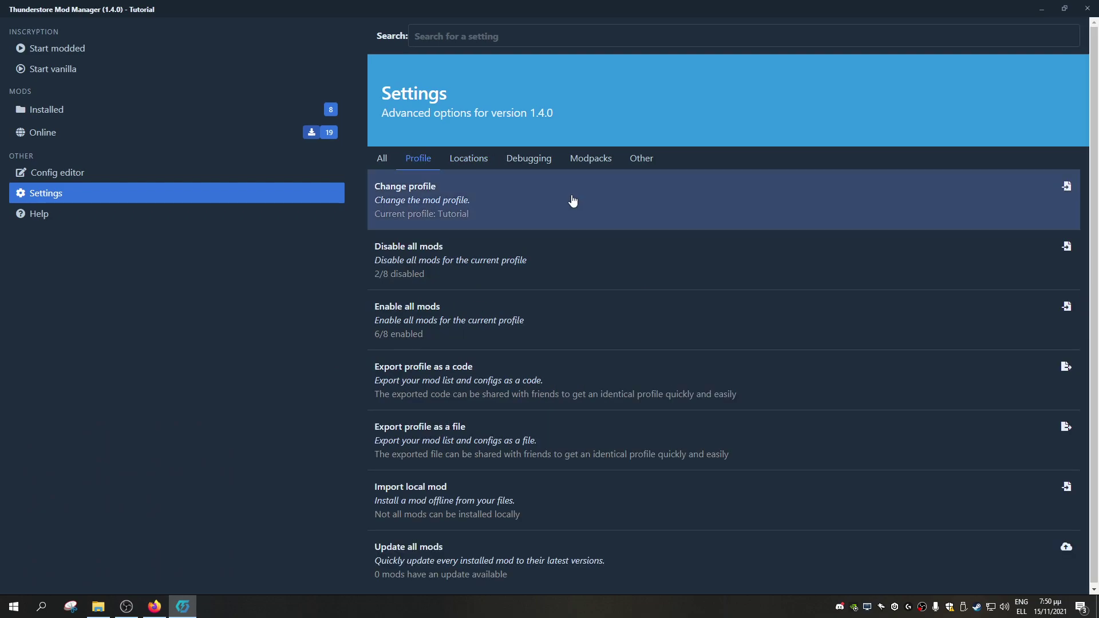
Start a new-profile import from code and paste the exported profile share code.
{"action": "left_click", "coordinate": [527, 197]}
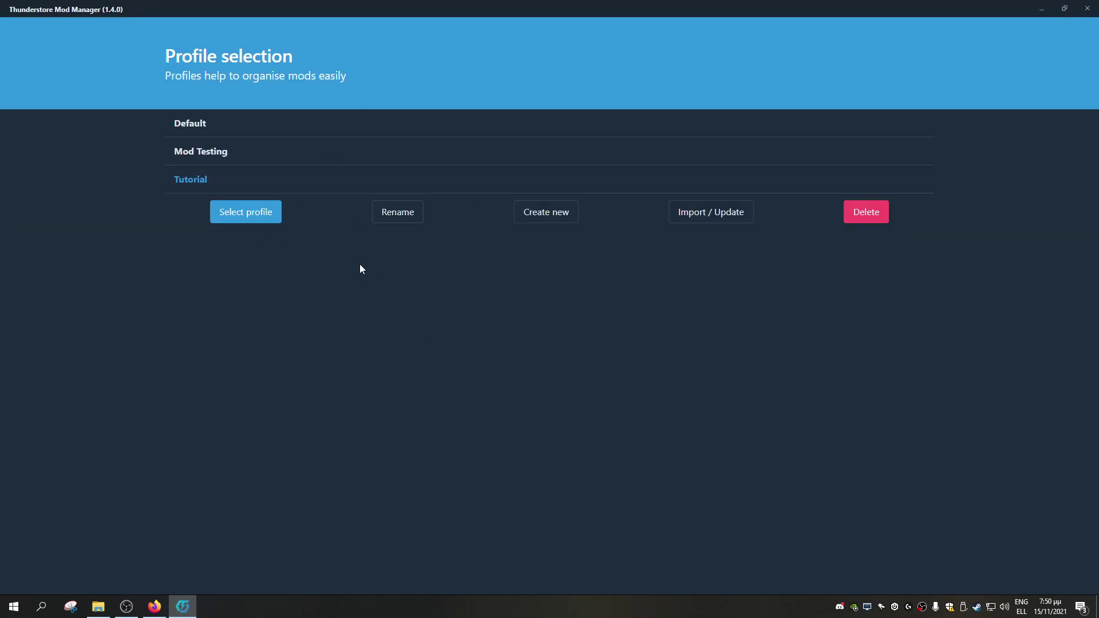
{"action": "left_click", "coordinate": [709, 215]}
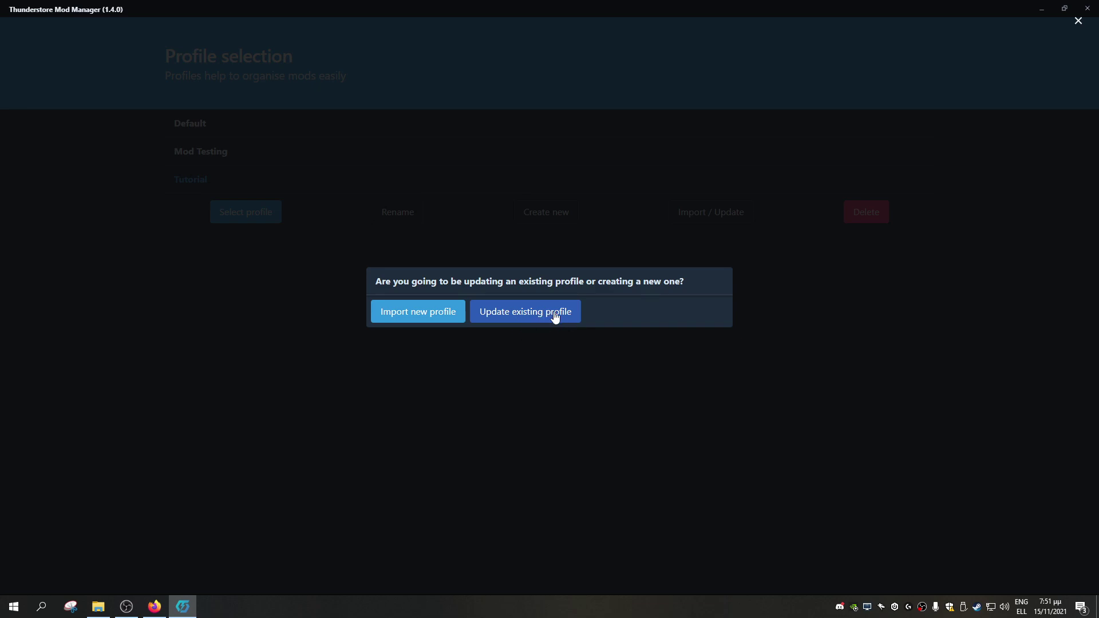
{"action": "left_click", "coordinate": [405, 319]}
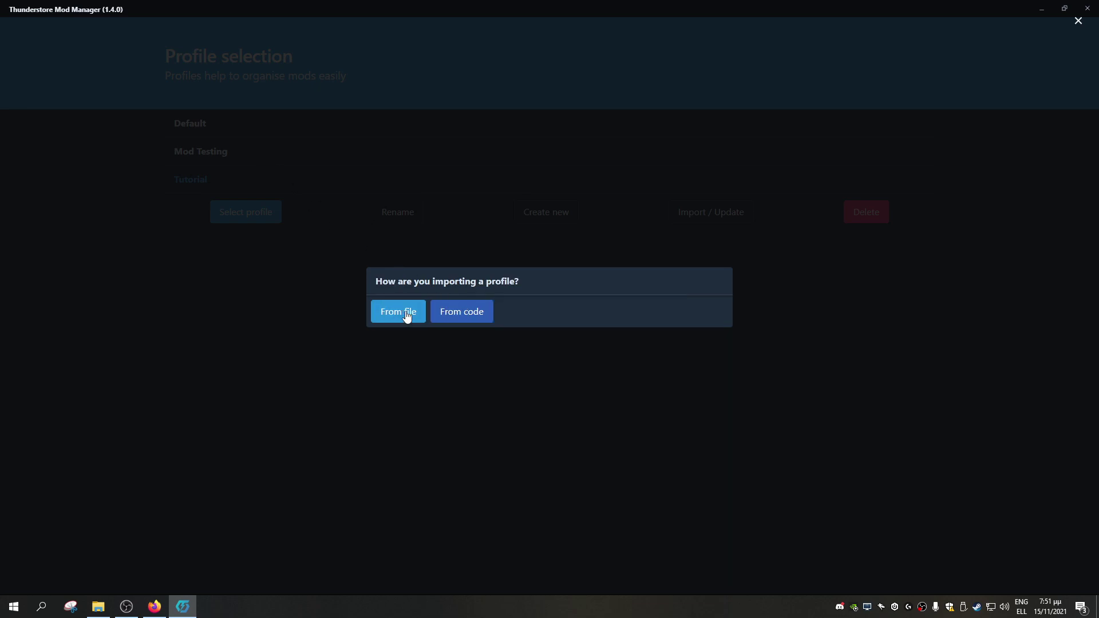
{"action": "left_click", "coordinate": [473, 315]}
{"action": "left_click", "coordinate": [470, 281]}
{"action": "key", "text": "ctrl+v"}
Import the pasted code and create the profile named Tutorial 2.
{"action": "left_click", "coordinate": [406, 353]}
{"action": "left_click", "coordinate": [460, 292]}
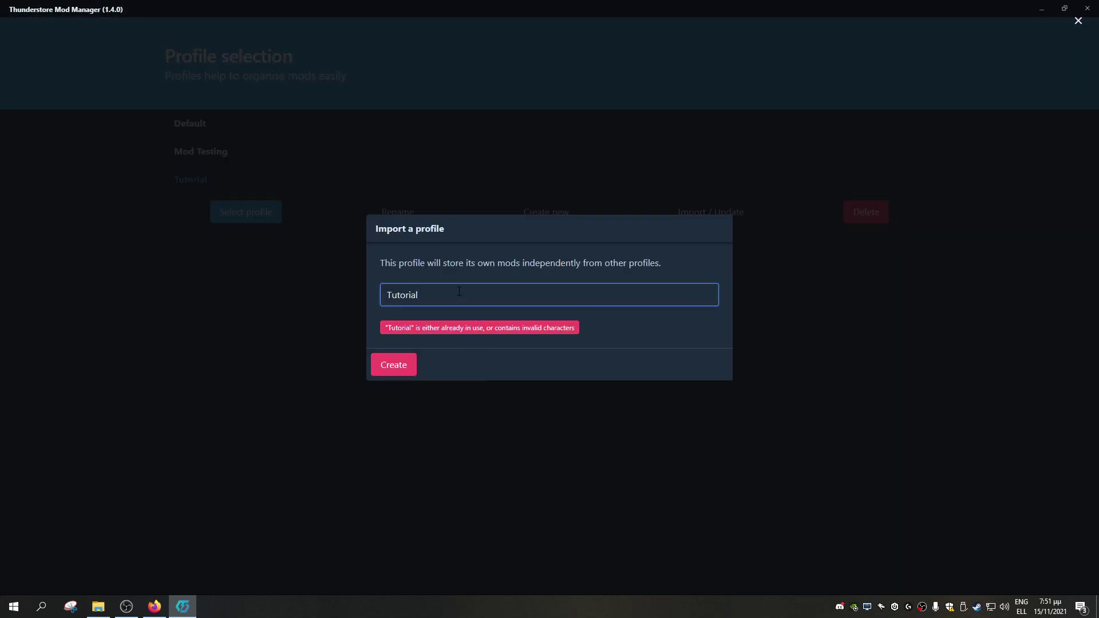
{"action": "type", "text": "2"}
{"action": "left_click", "coordinate": [392, 373]}
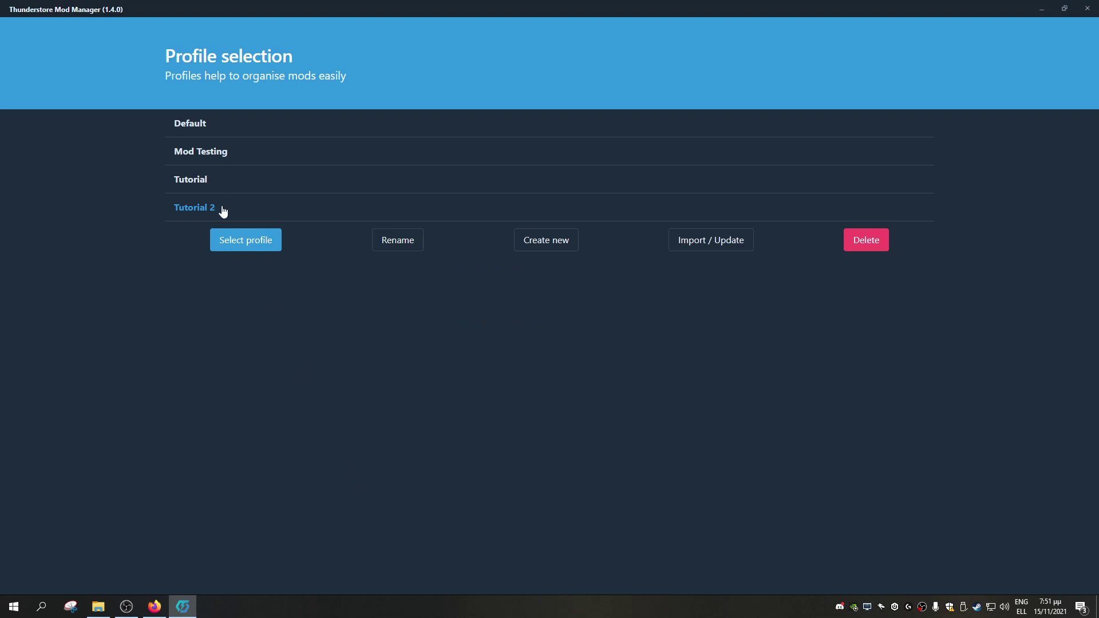
Load the Tutorial 2 profile to show its eight installed mods.
{"action": "left_click", "coordinate": [226, 254]}
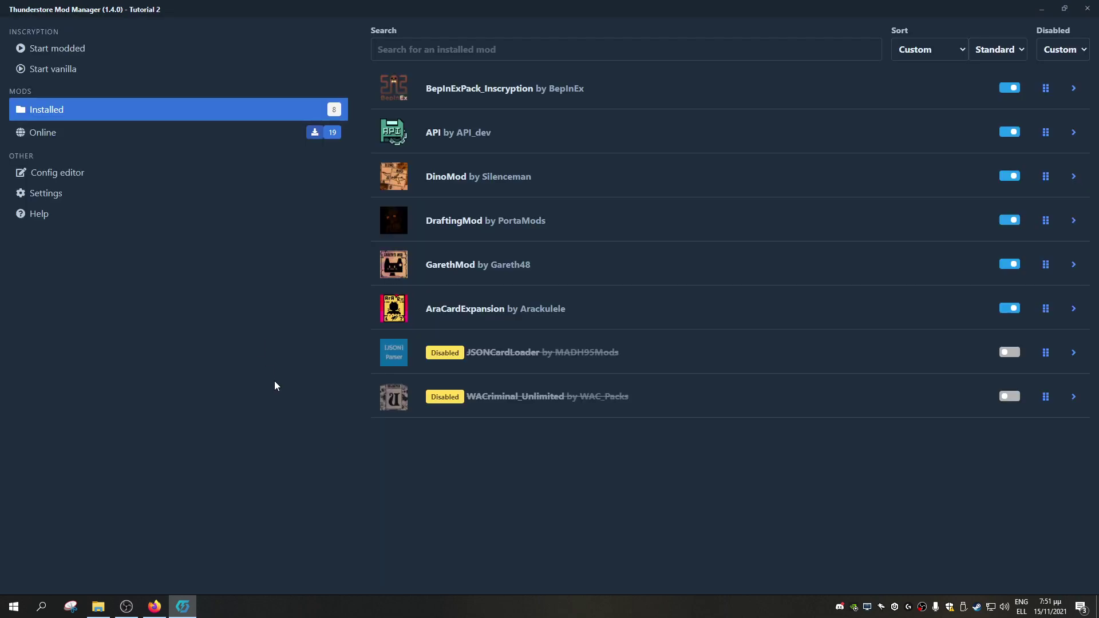